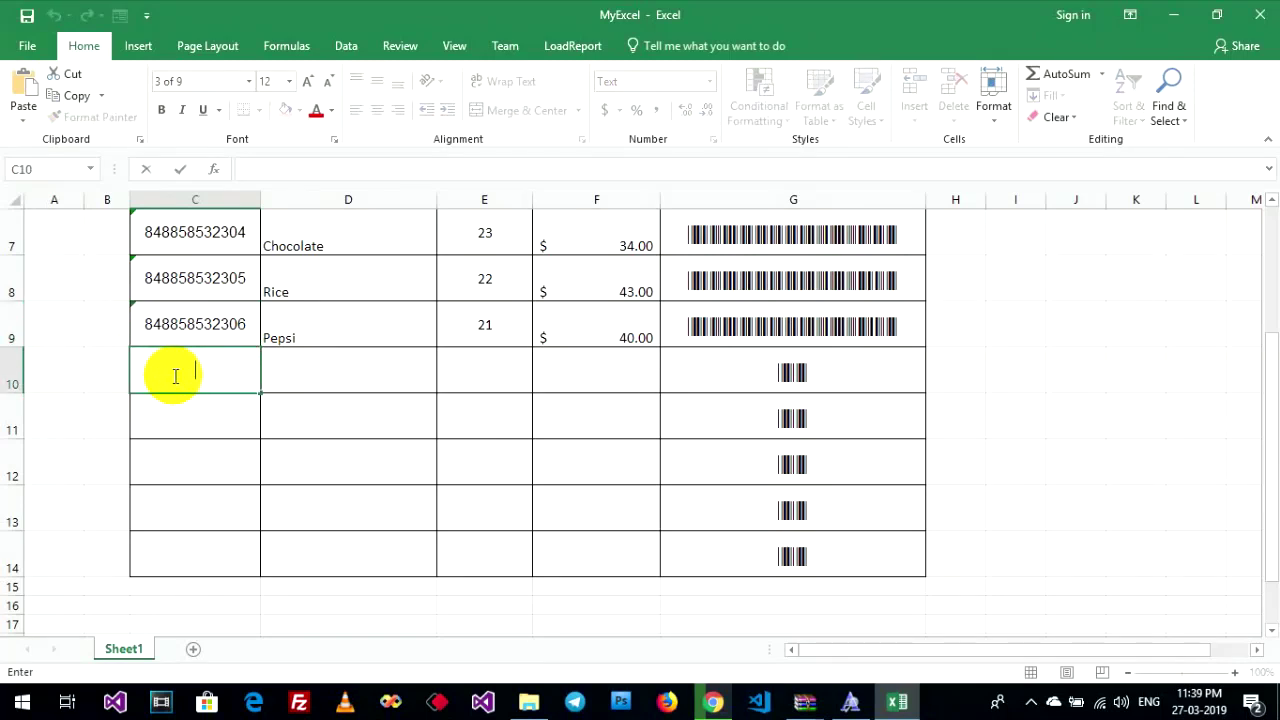
pyautogui.click(246, 372)
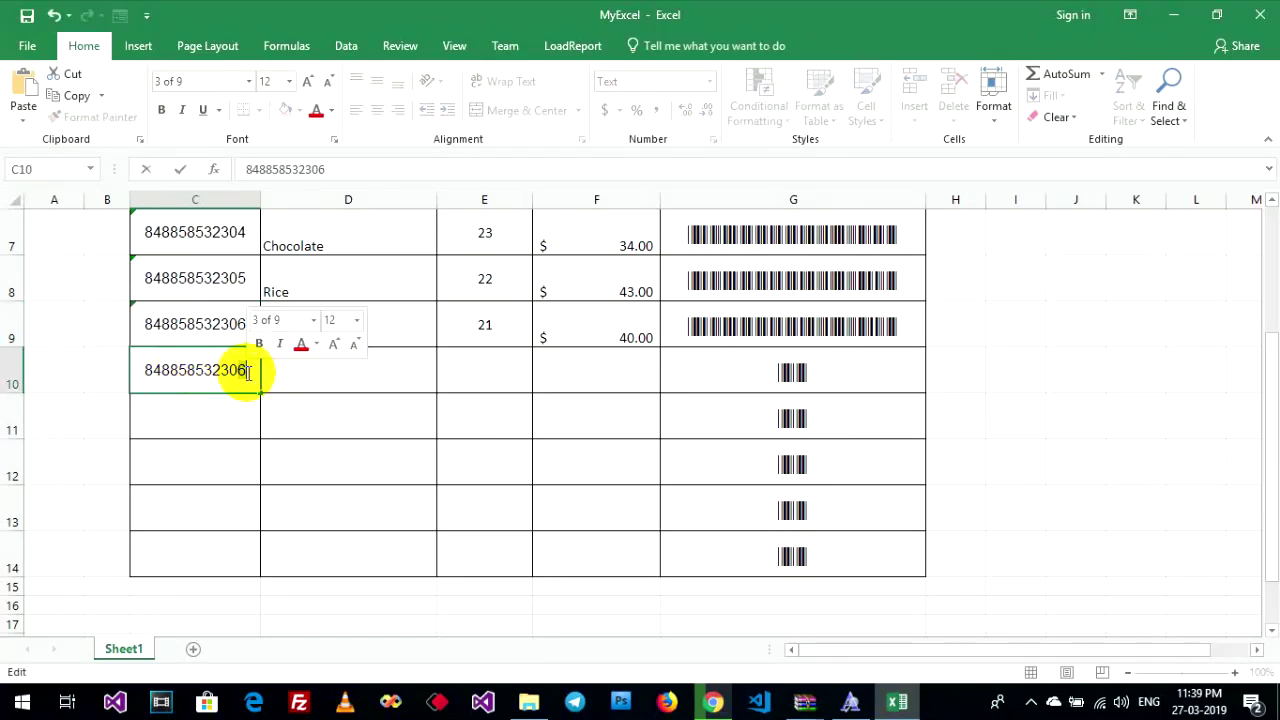
pyautogui.press('BackSpace')
pyautogui.write('7')
pyautogui.click(222, 414)
pyautogui.click(234, 371)
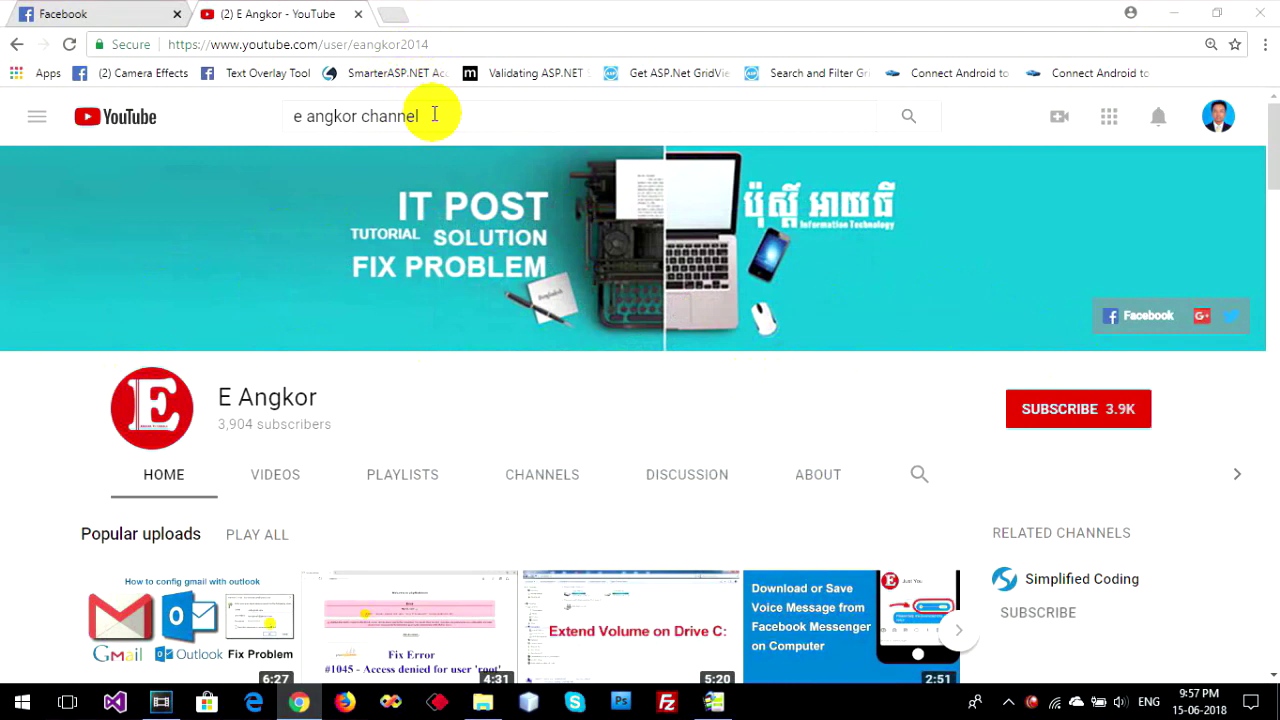
# Subscribe to the E Angkor YouTube channel.
pyautogui.moveTo(434, 114); pyautogui.dragTo(263, 120)
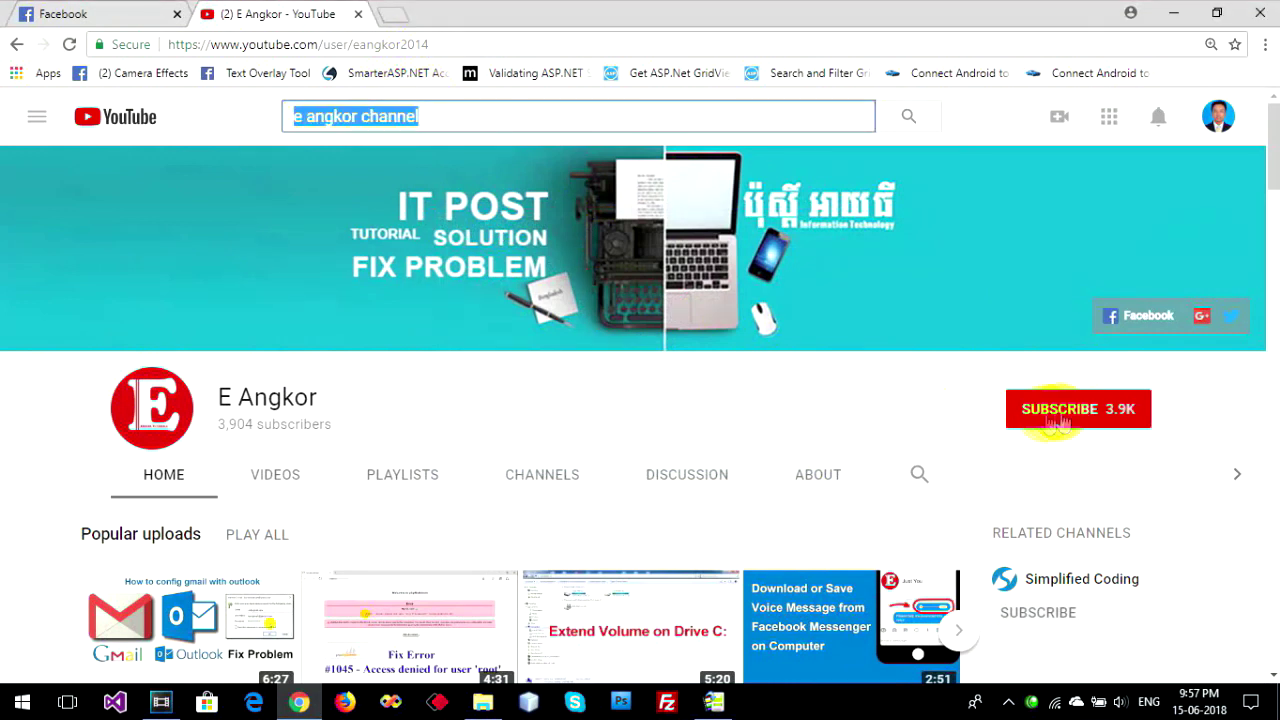
pyautogui.click(1085, 418)
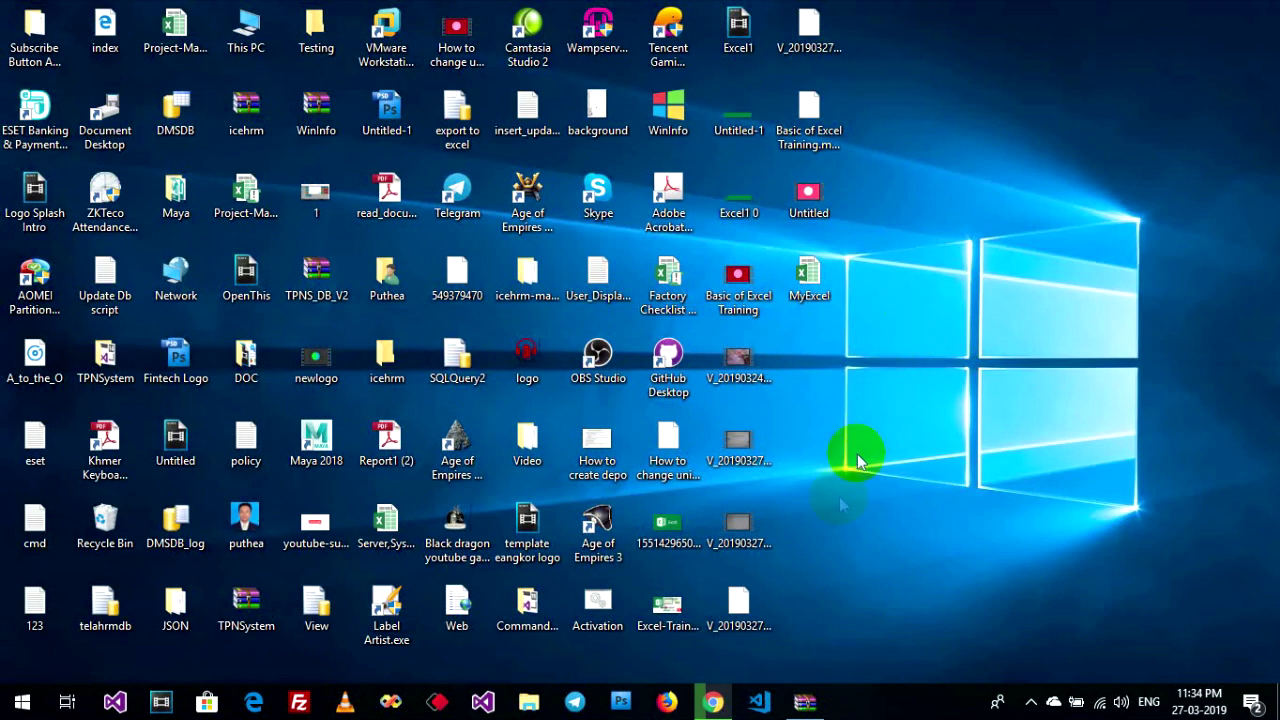
# Switch to Chrome and search Google for "3 of 9 barcode font".
pyautogui.click(713, 702)
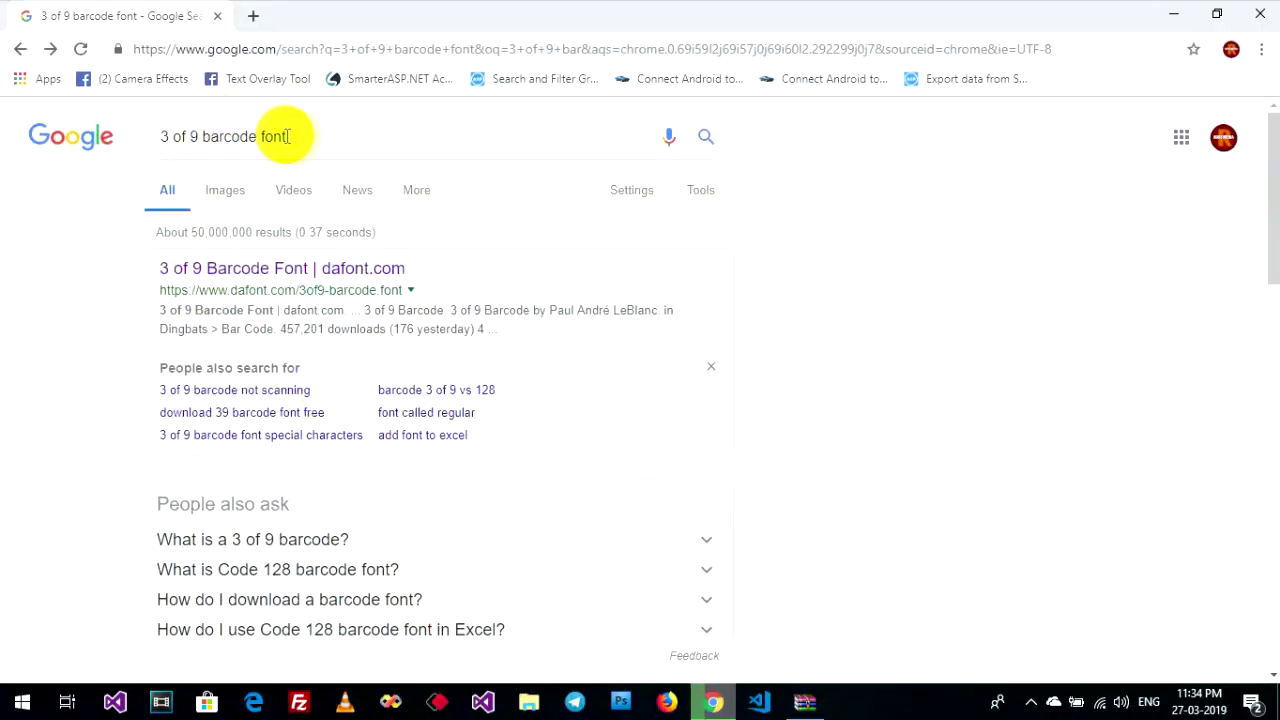
pyautogui.moveTo(147, 138); pyautogui.dragTo(186, 137)
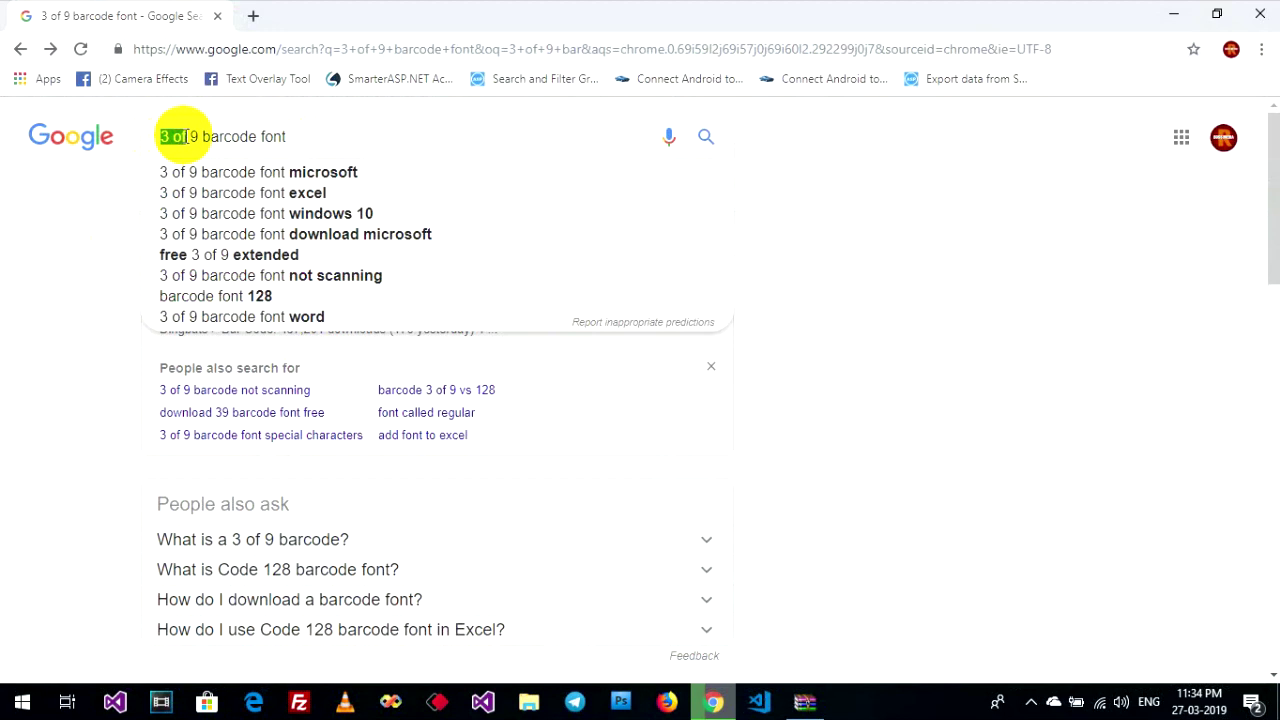
pyautogui.moveTo(186, 137); pyautogui.dragTo(282, 136)
pyautogui.click(286, 136)
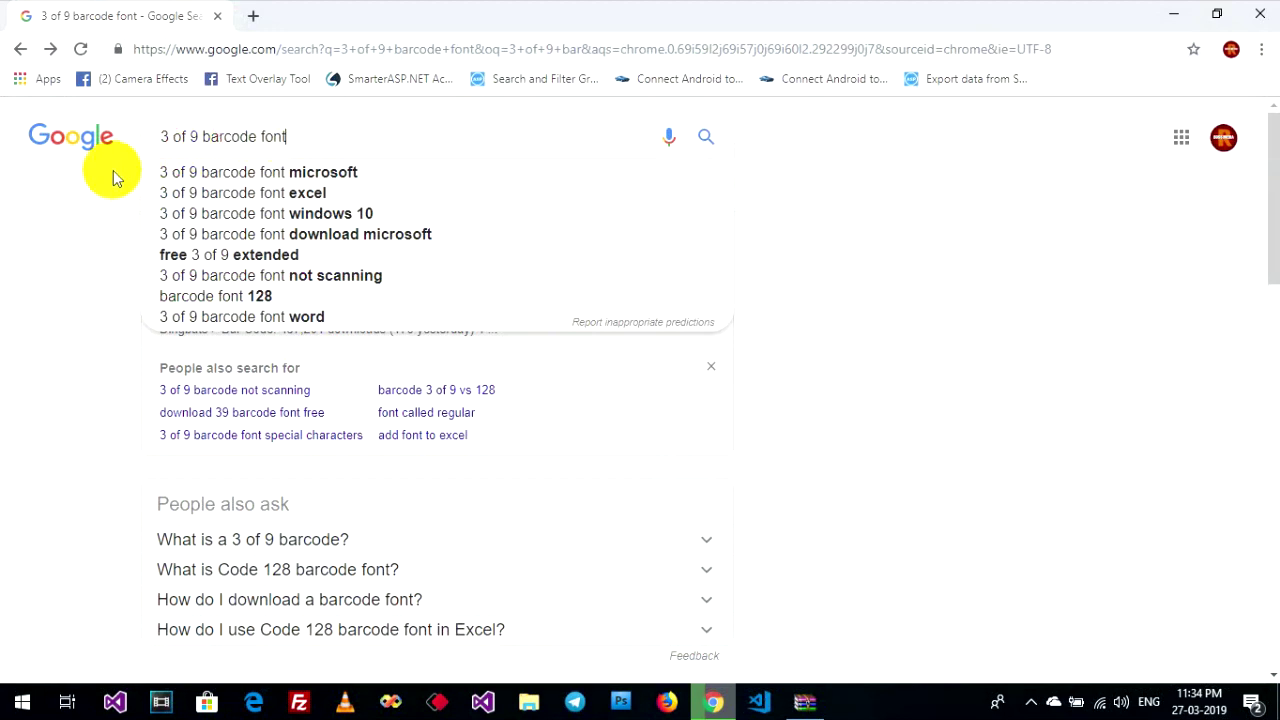
pyautogui.click(113, 178)
pyautogui.moveTo(149, 135); pyautogui.dragTo(300, 134)
pyautogui.click(306, 135)
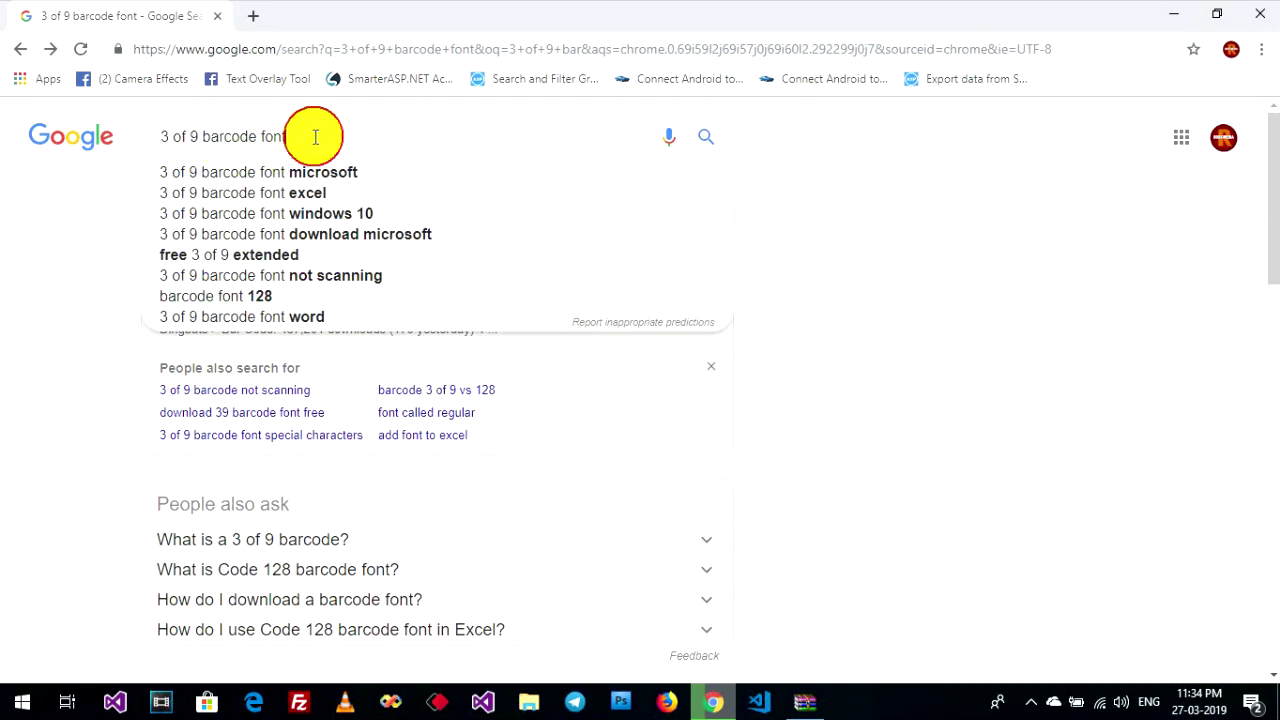
pyautogui.press('Return')
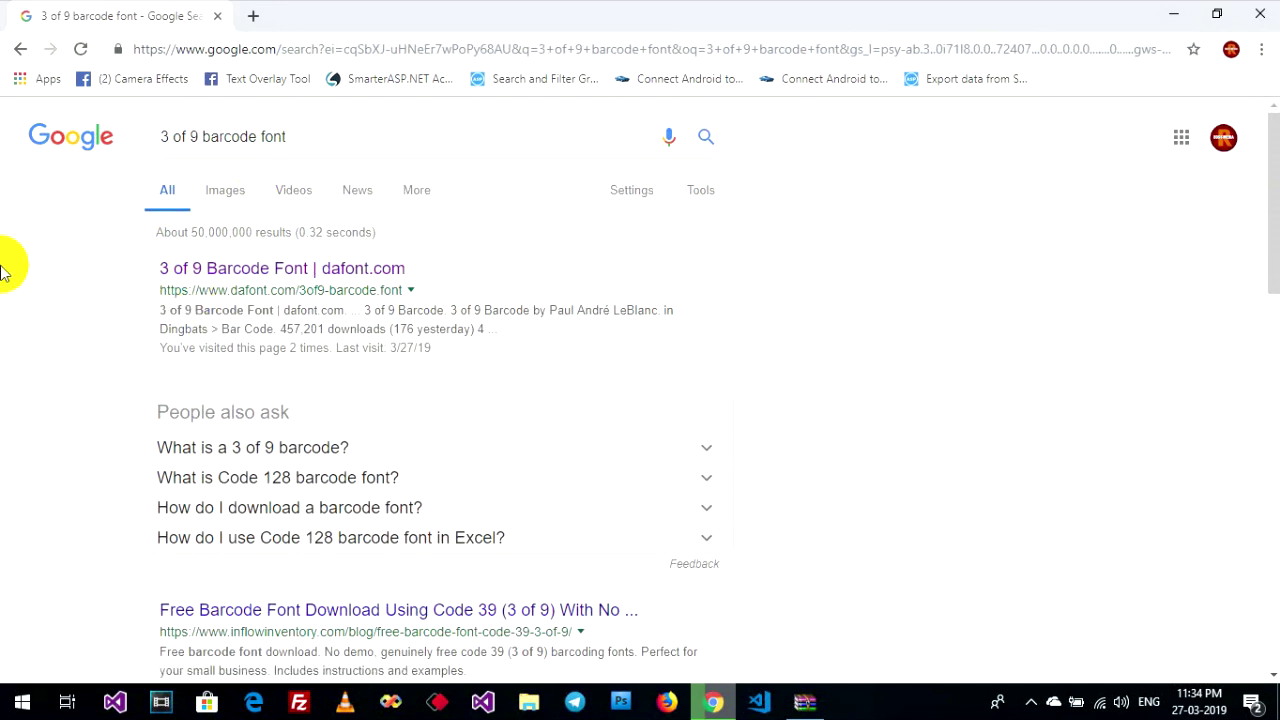
# Open the dafont.com result for 3 of 9 Barcode and download the font.
pyautogui.click(232, 278)
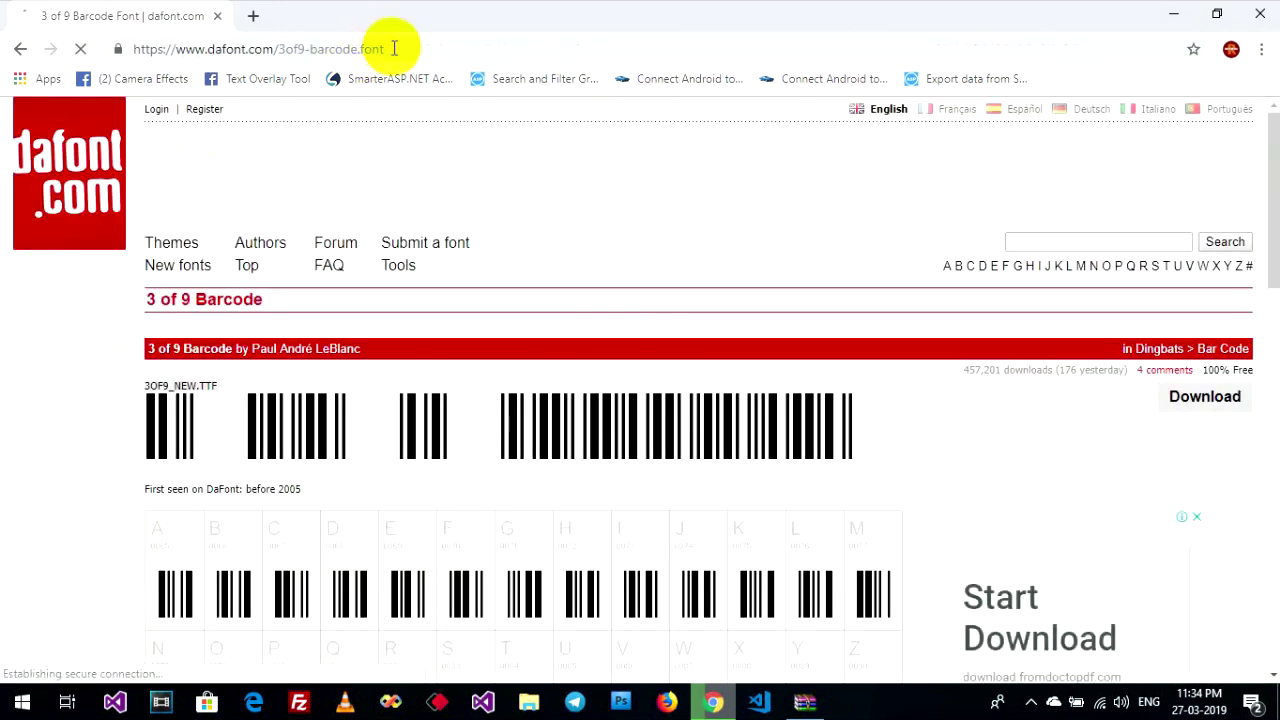
pyautogui.moveTo(394, 48); pyautogui.dragTo(128, 60)
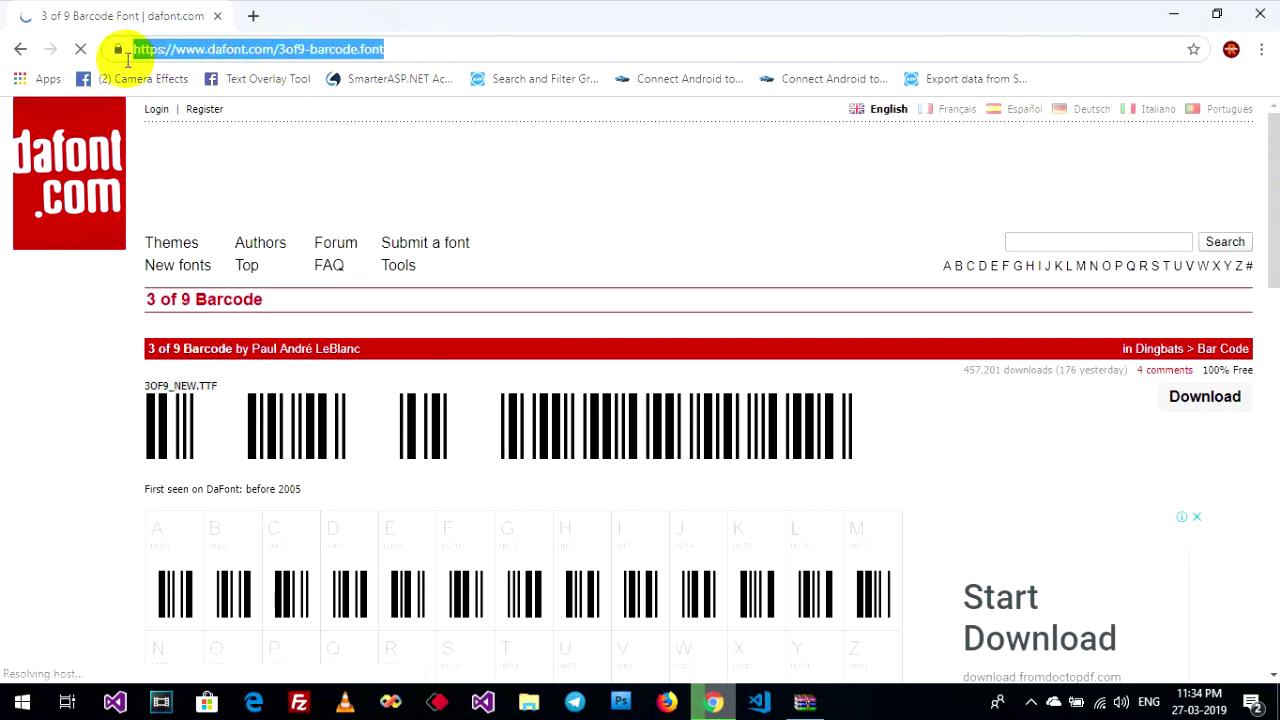
pyautogui.click(6, 452)
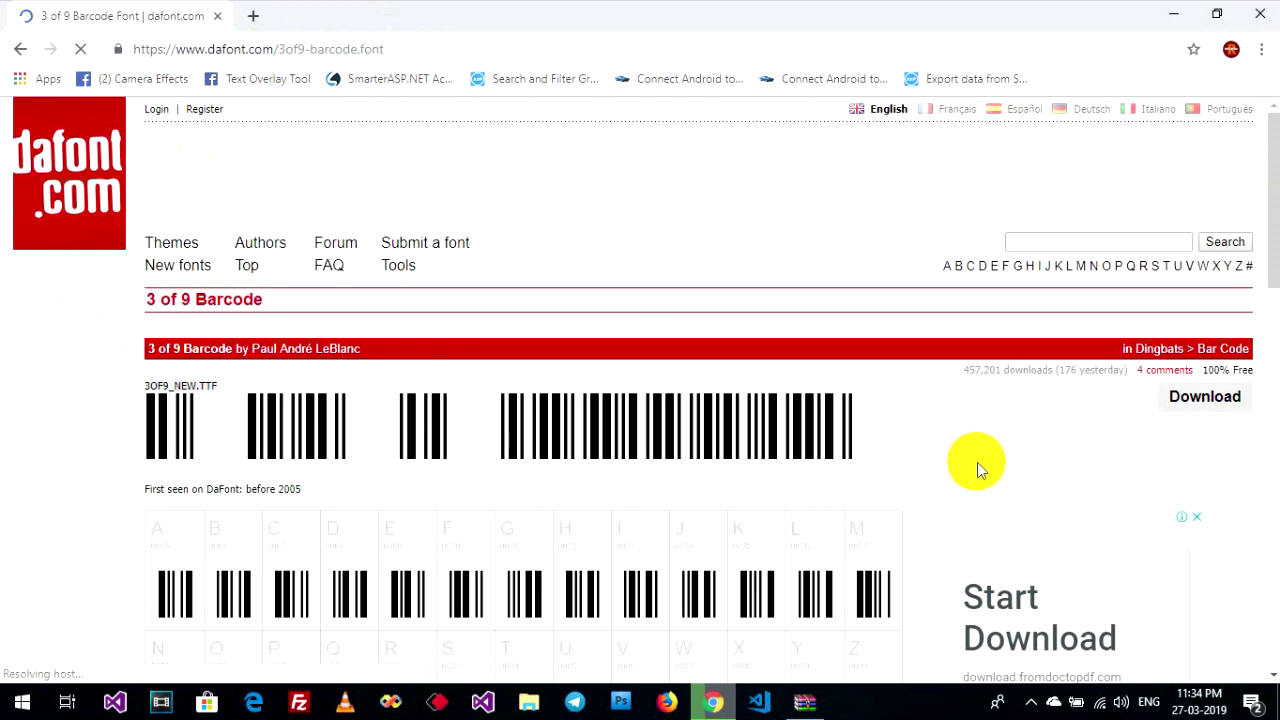
pyautogui.click(1199, 410)
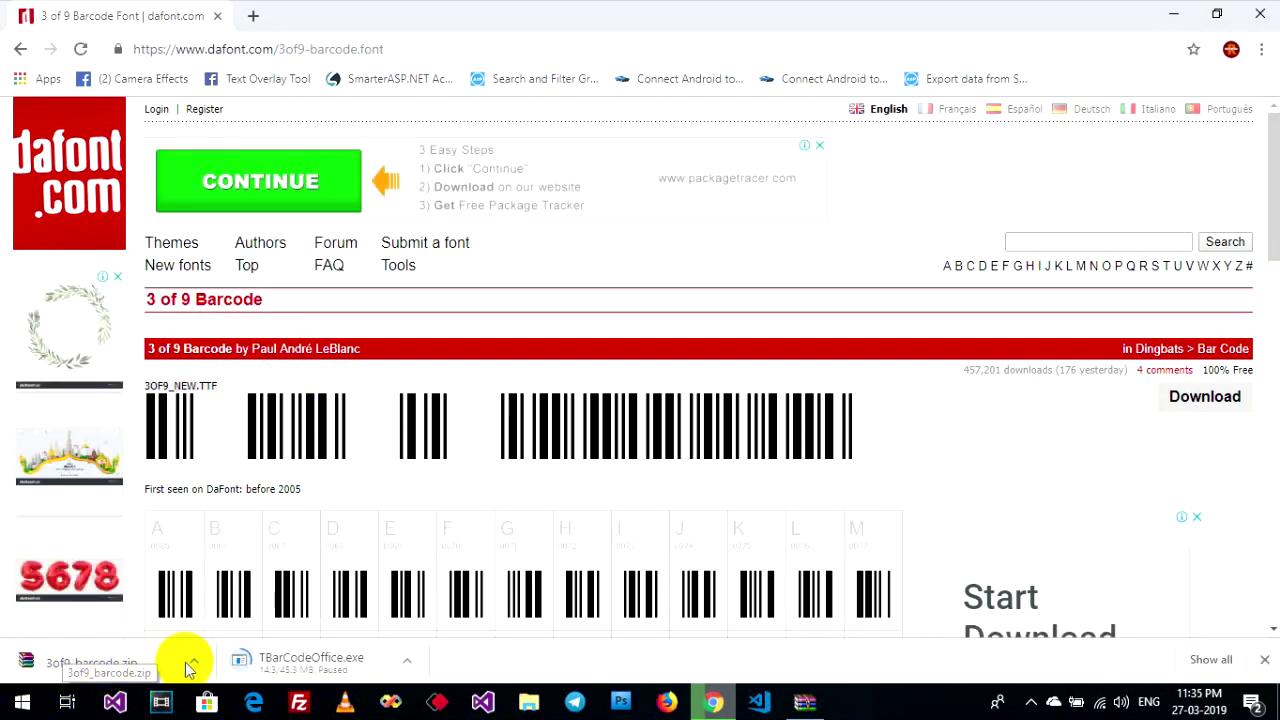
# Show the downloaded 3of9_barcode.zip in its folder and open the archive in WinRAR.
pyautogui.click(194, 664)
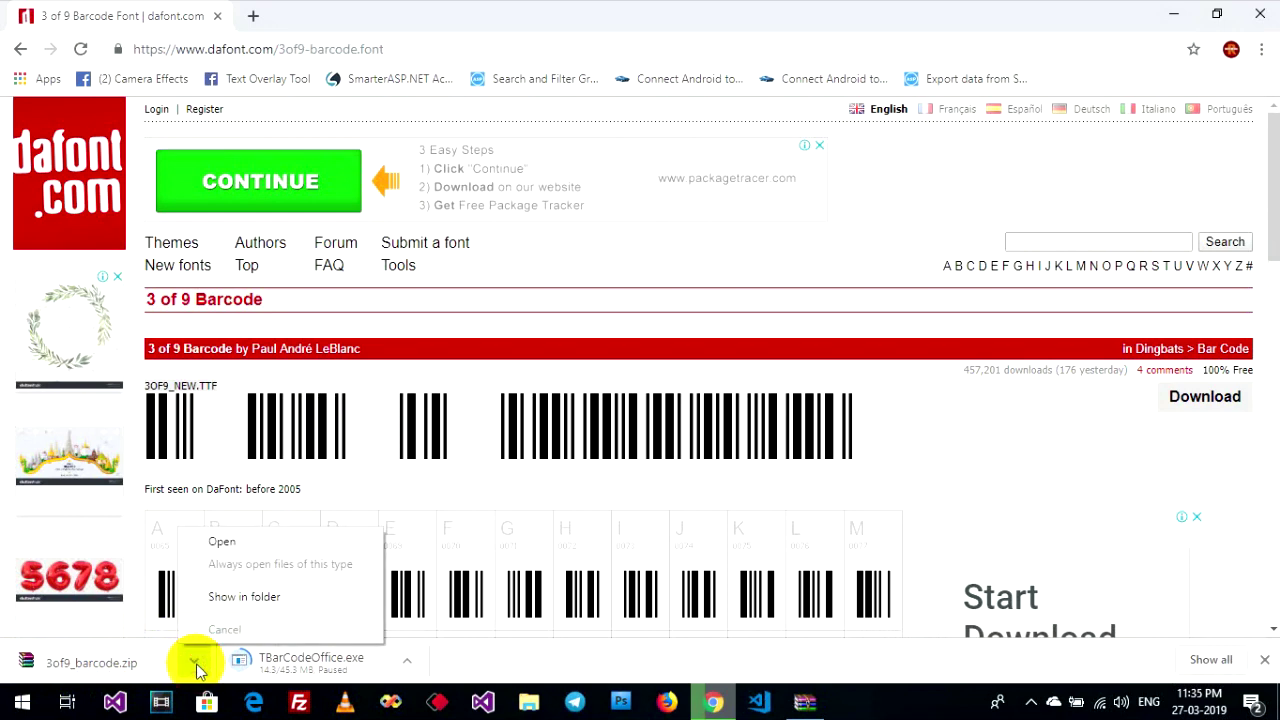
pyautogui.click(265, 600)
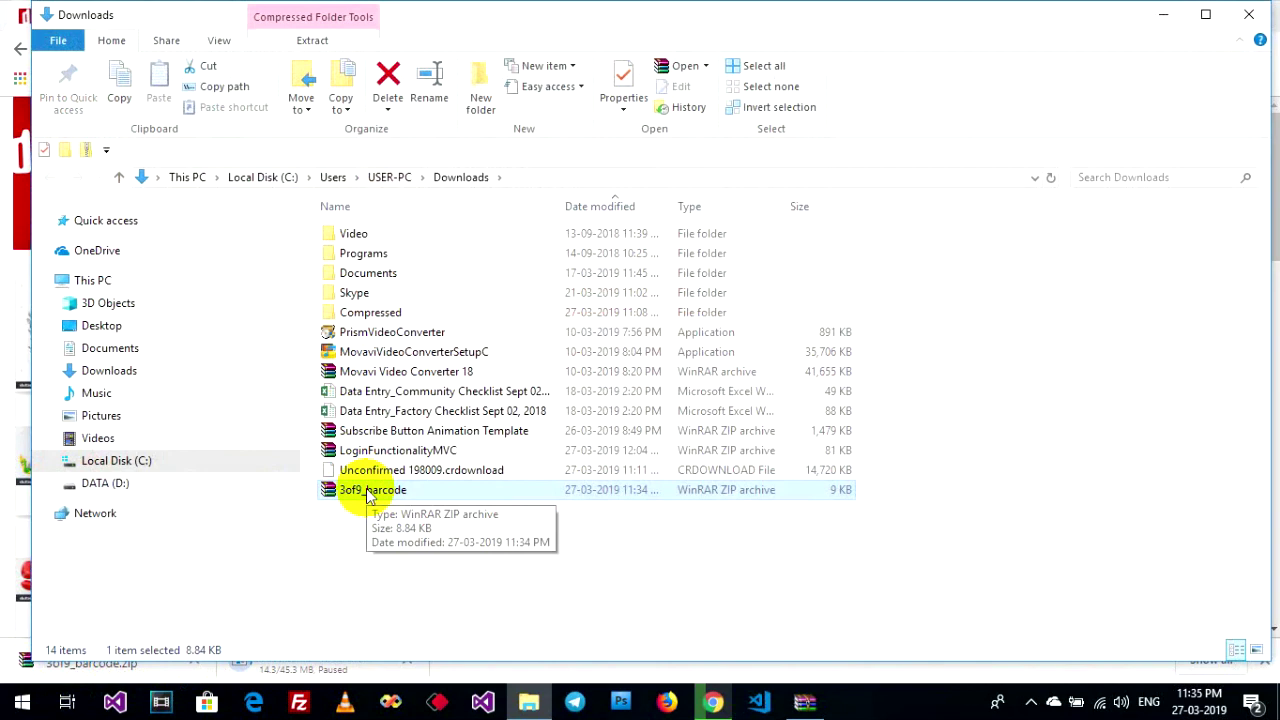
pyautogui.rightClick(366, 492)
pyautogui.click(420, 50)
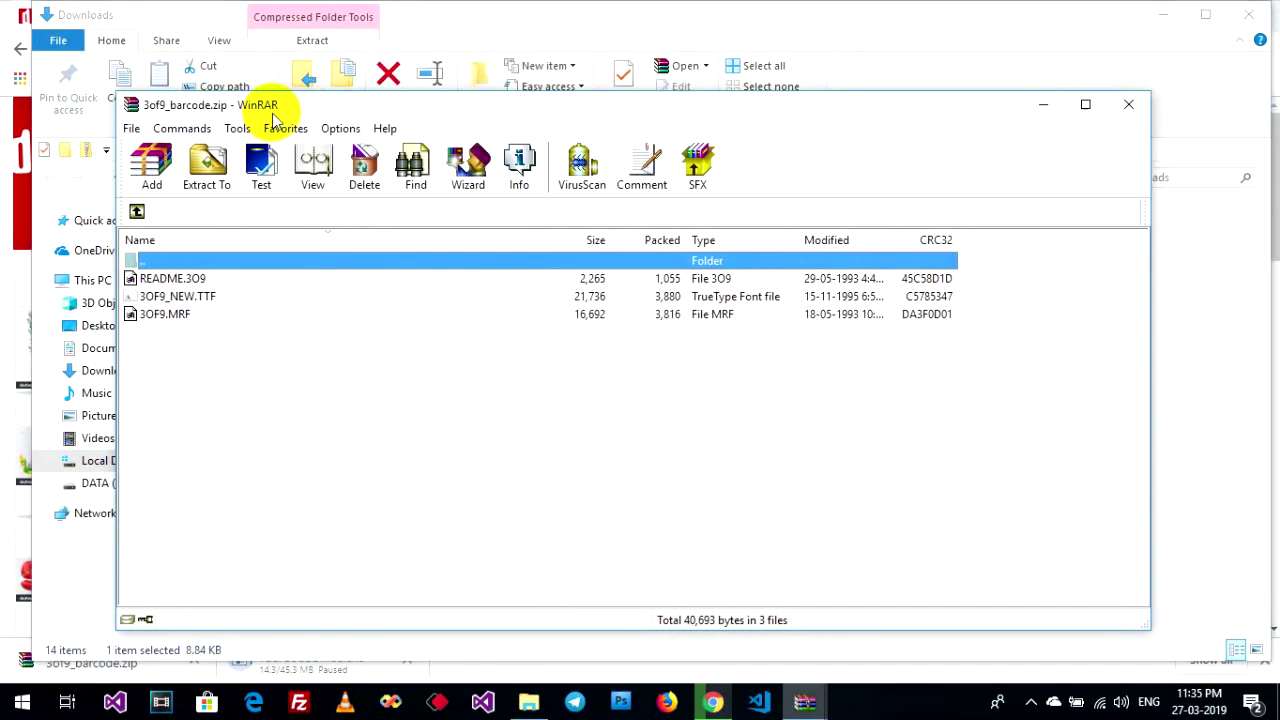
# Open 3OF9_NEW.TTF from the archive and try to install the 3 of 9 Barcode font.
pyautogui.click(182, 296)
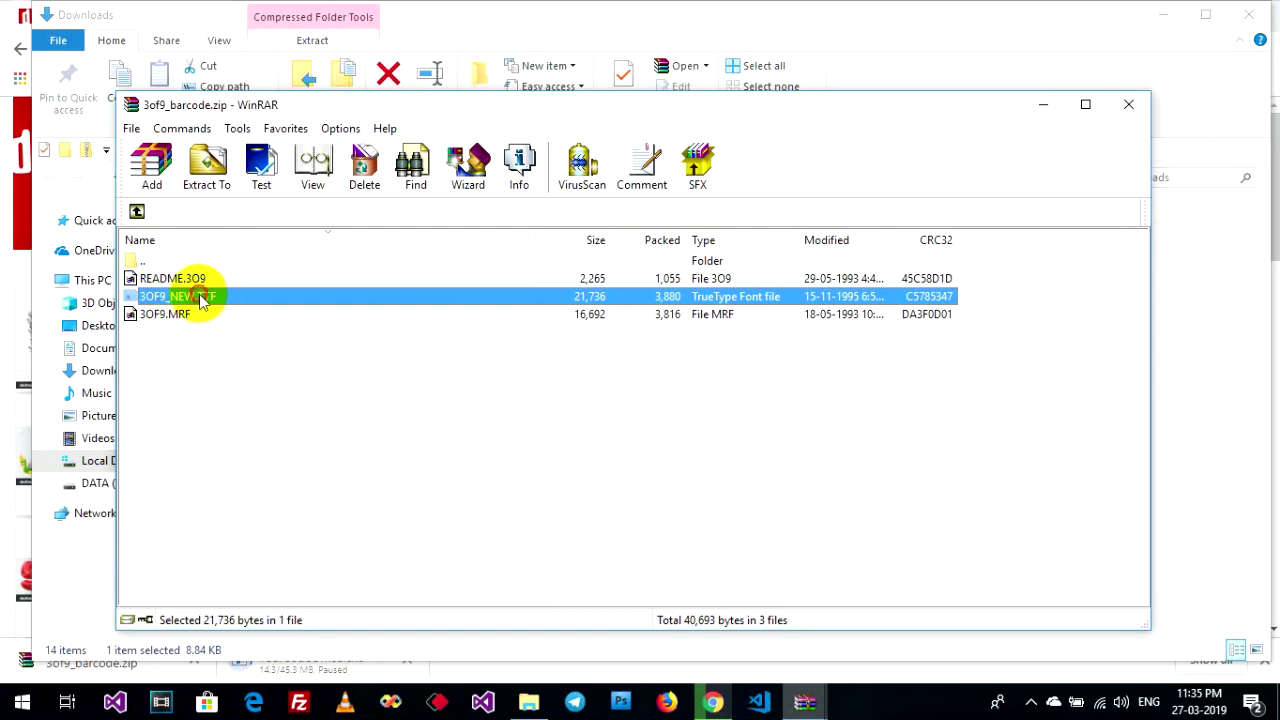
pyautogui.doubleClick(180, 297)
pyautogui.moveTo(300, 143); pyautogui.dragTo(366, 104)
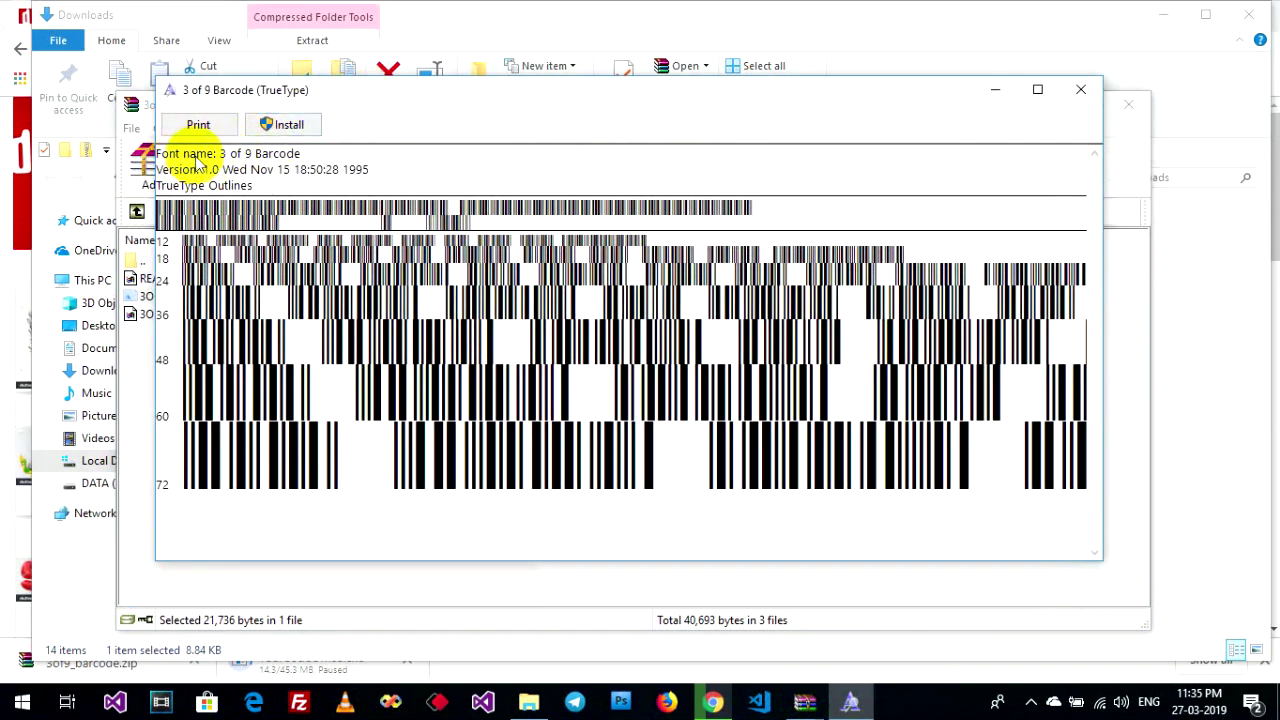
pyautogui.click(289, 126)
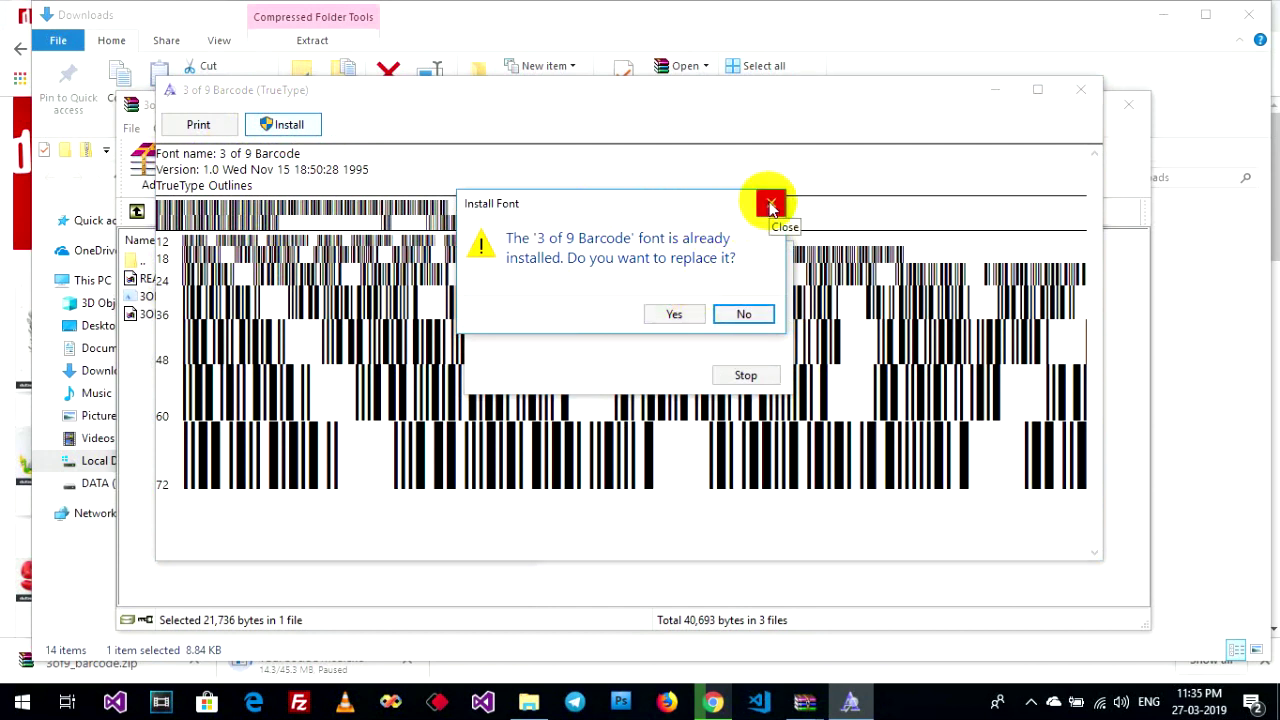
pyautogui.click(770, 207)
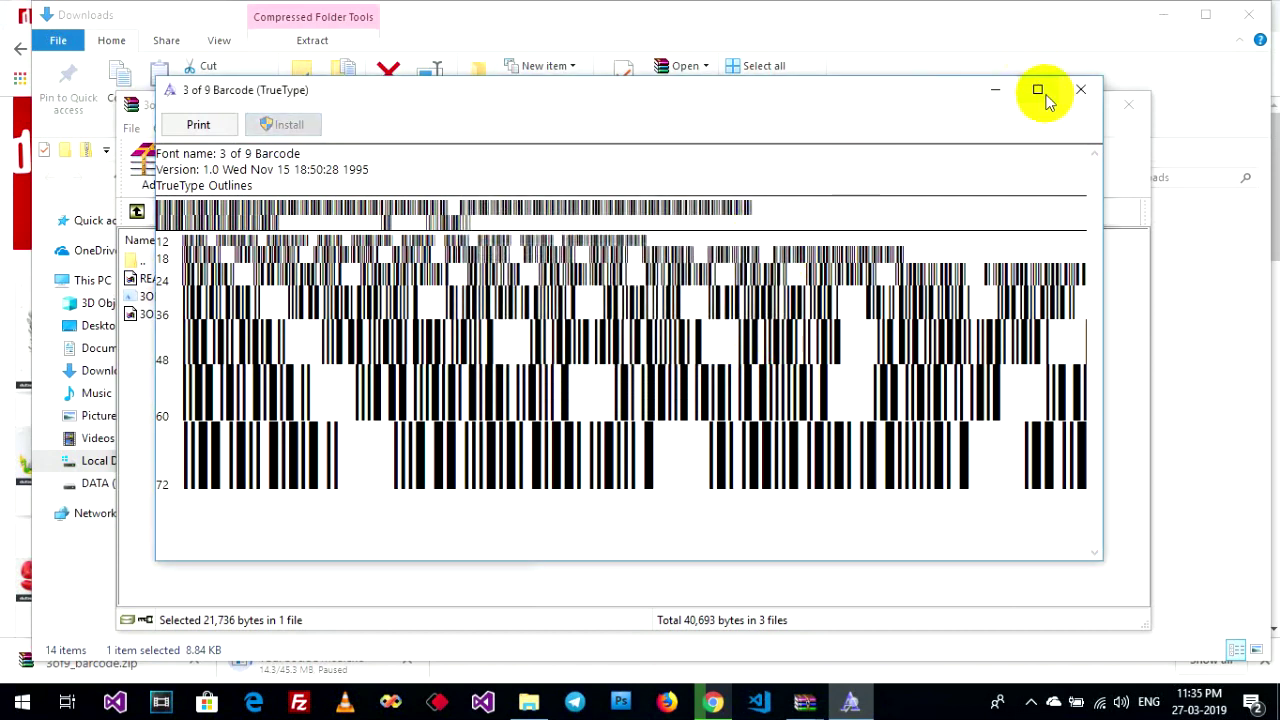
# Clear away the font preview, archive, folder and browser windows, and open the MyExcel workbook from the desktop.
pyautogui.click(1080, 89)
pyautogui.click(1128, 104)
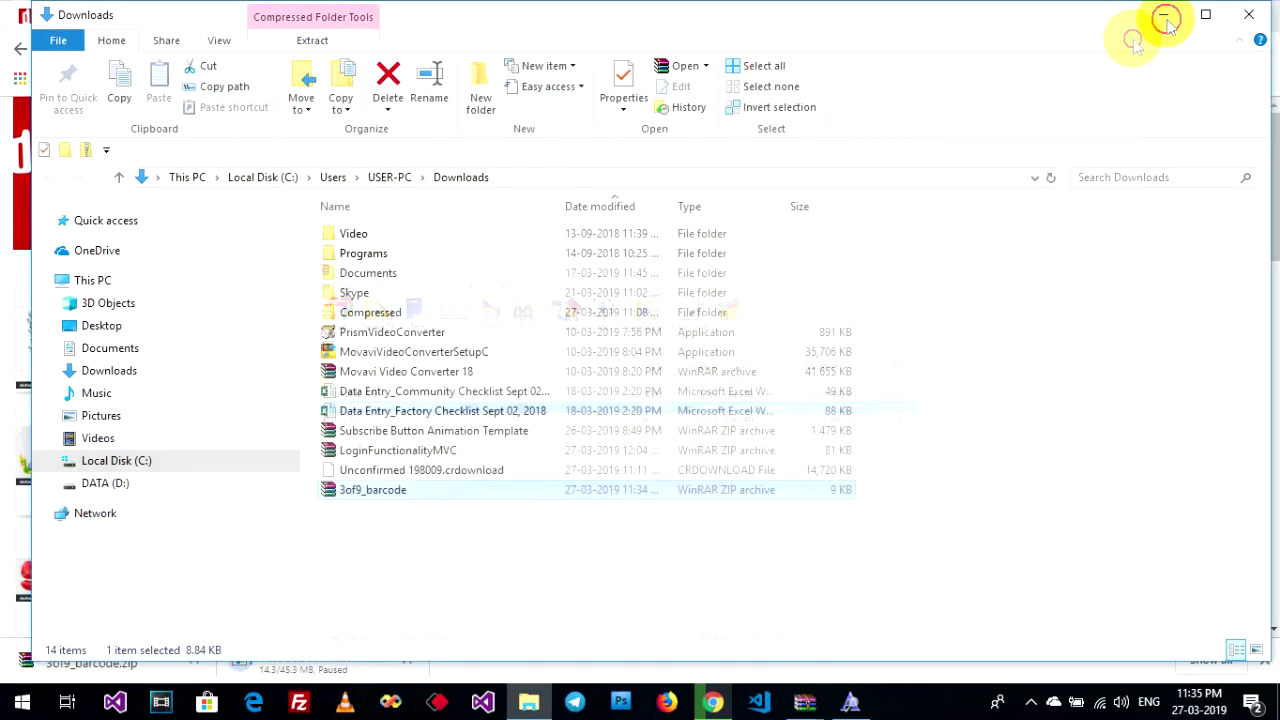
pyautogui.click(1163, 15)
pyautogui.click(1172, 15)
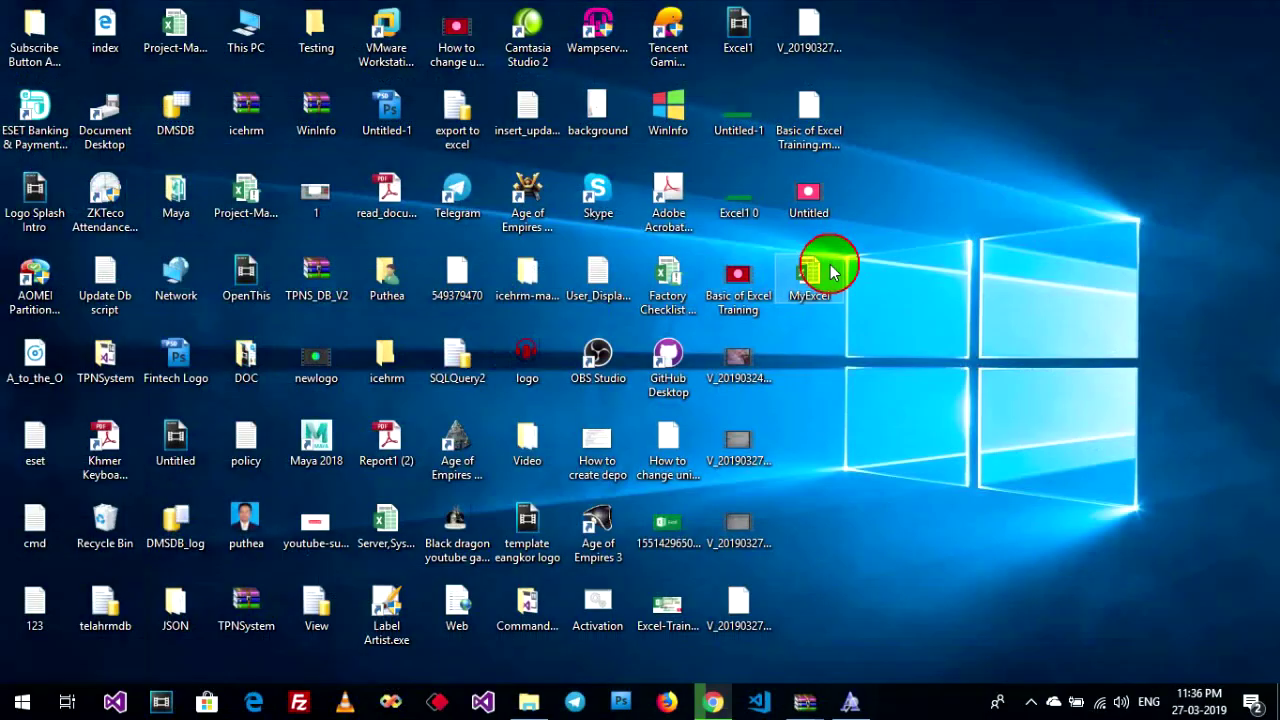
pyautogui.click(830, 272)
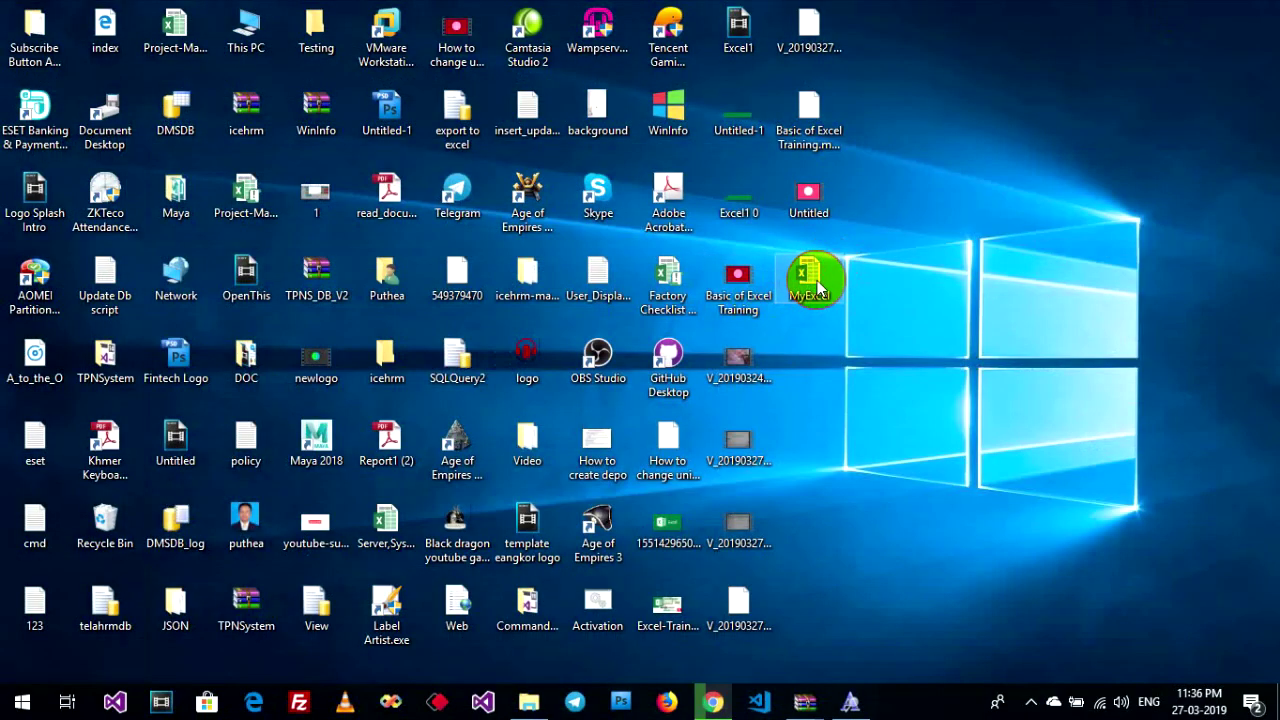
pyautogui.doubleClick(838, 318)
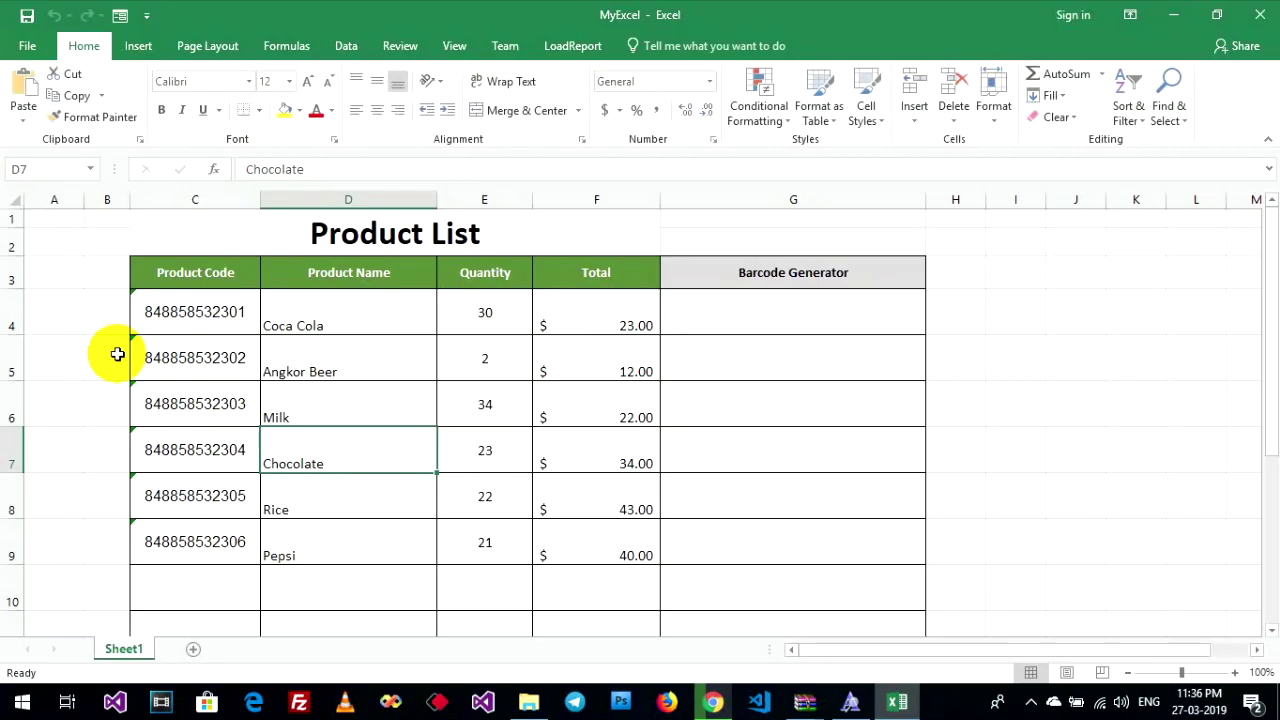
pyautogui.scroll(-1, 117, 356)
pyautogui.scroll(1, 120, 370)
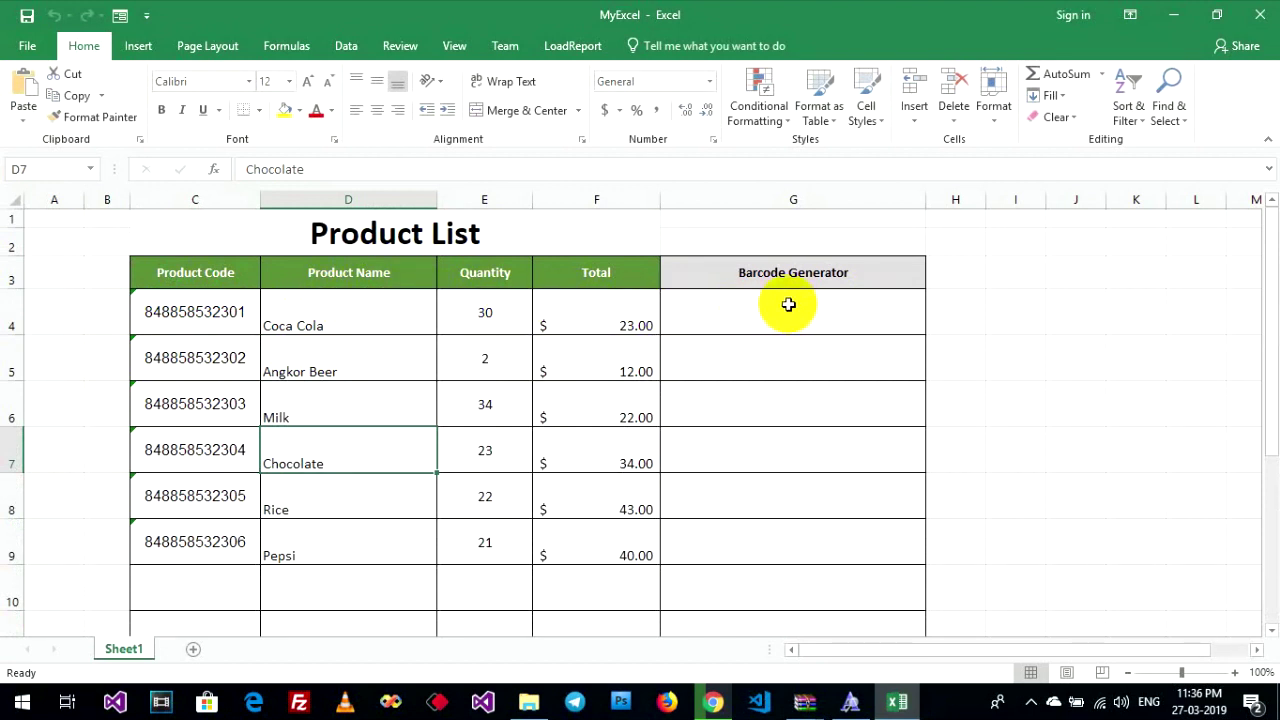
# Clear cell G4 under Barcode Generator and set its font to Arial.
pyautogui.moveTo(196, 322)
pyautogui.mouseDown()
pyautogui.moveTo(223, 331)
pyautogui.moveTo(231, 540)
pyautogui.moveTo(206, 309)
pyautogui.mouseUp()
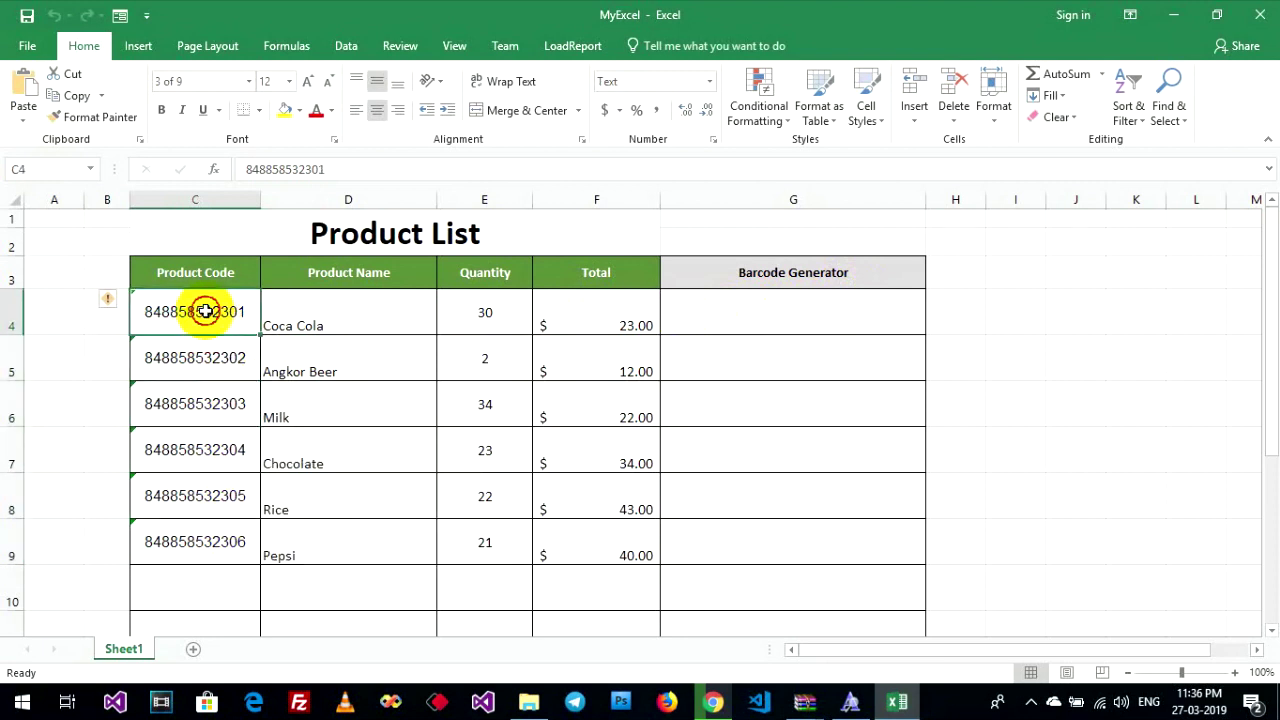
pyautogui.click(758, 323)
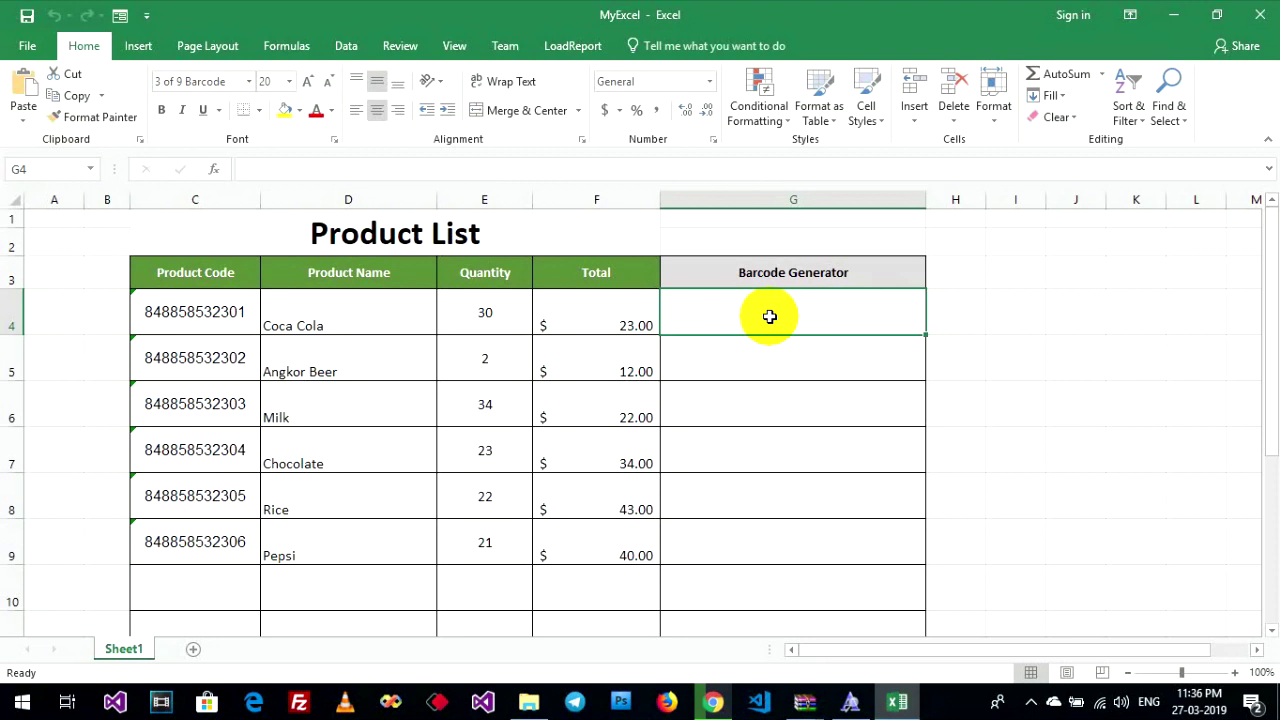
pyautogui.press('Delete')
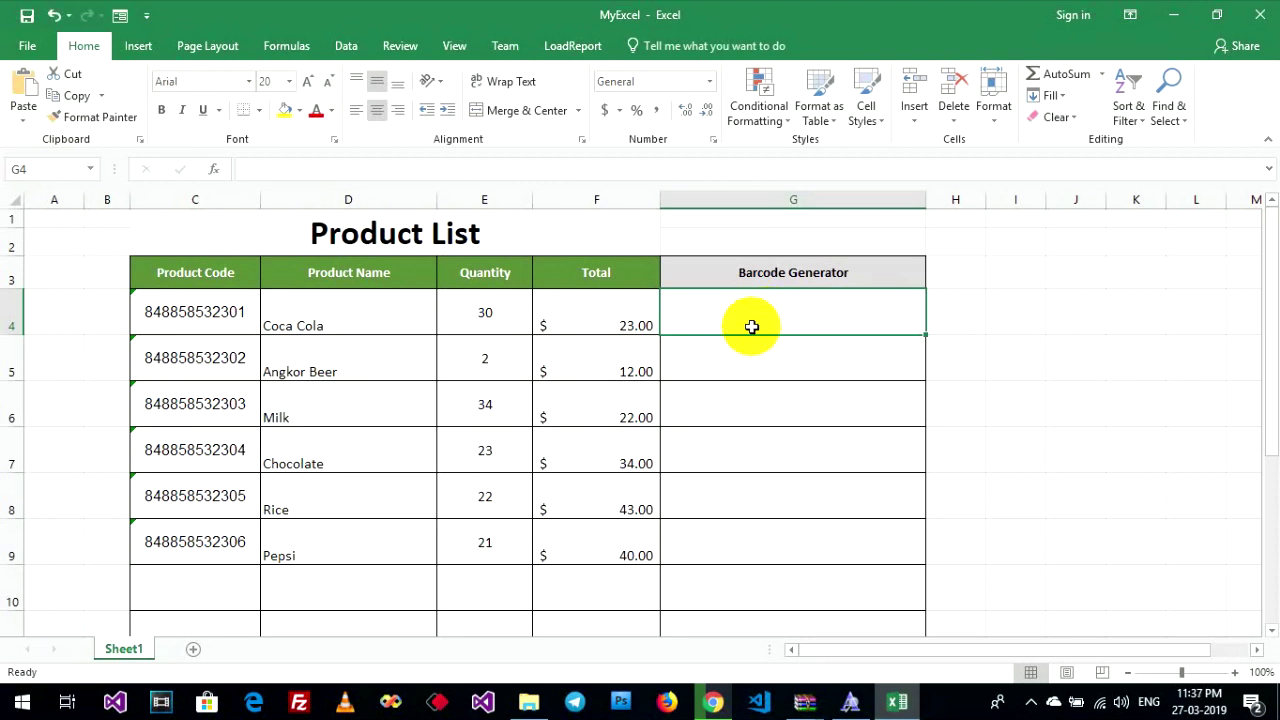
# Enter the formula ="*"&C4&"*" in cell G4 to wrap the first product code in asterisks.
pyautogui.doubleClick(752, 327)
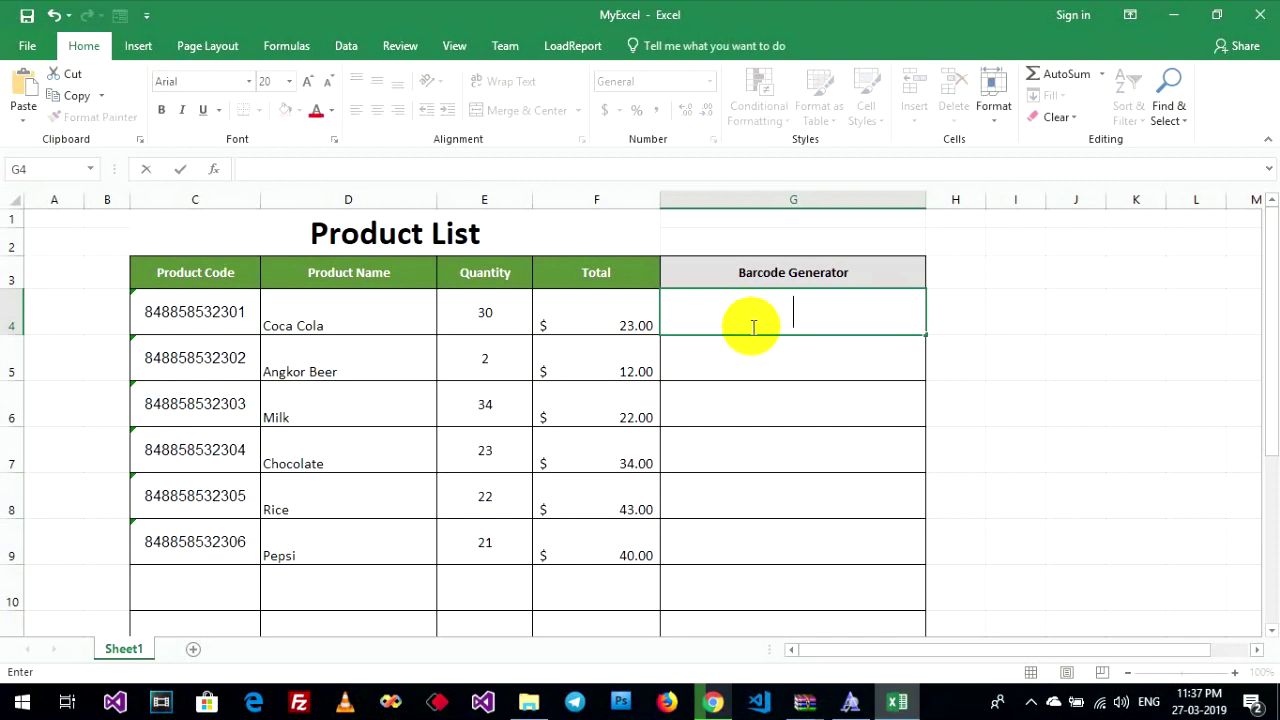
pyautogui.write('="*"&')
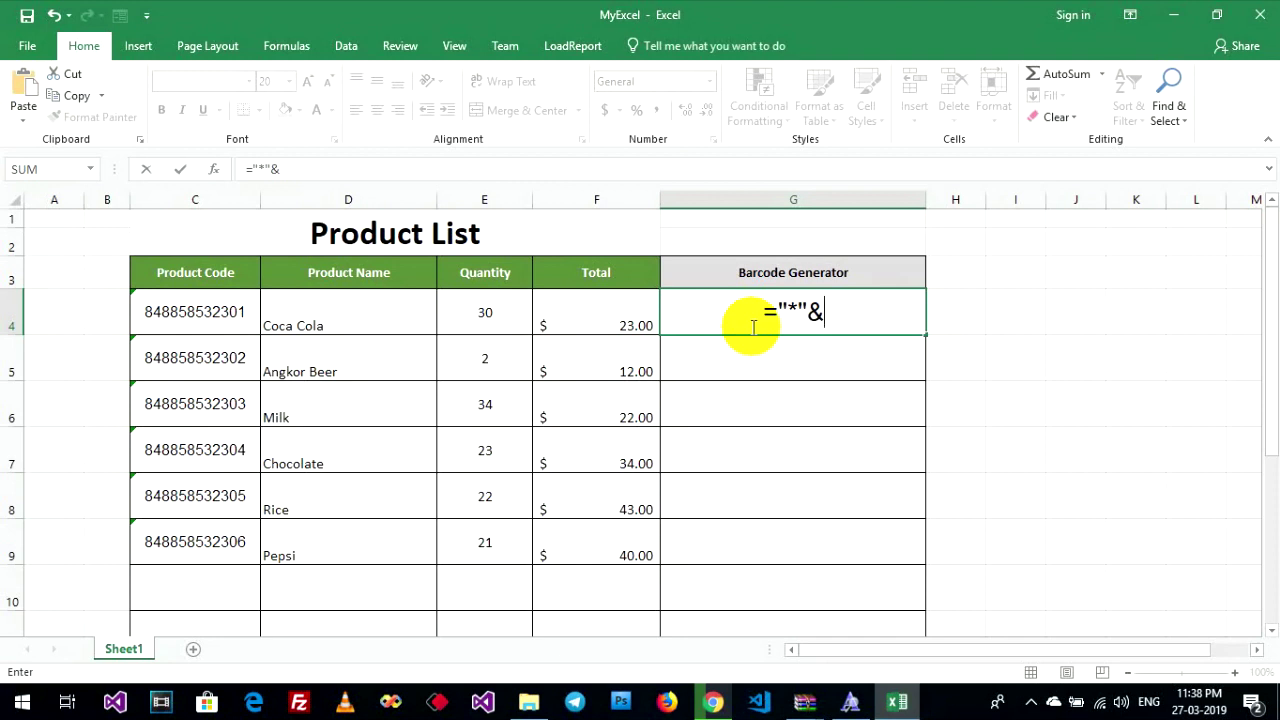
pyautogui.click(180, 312)
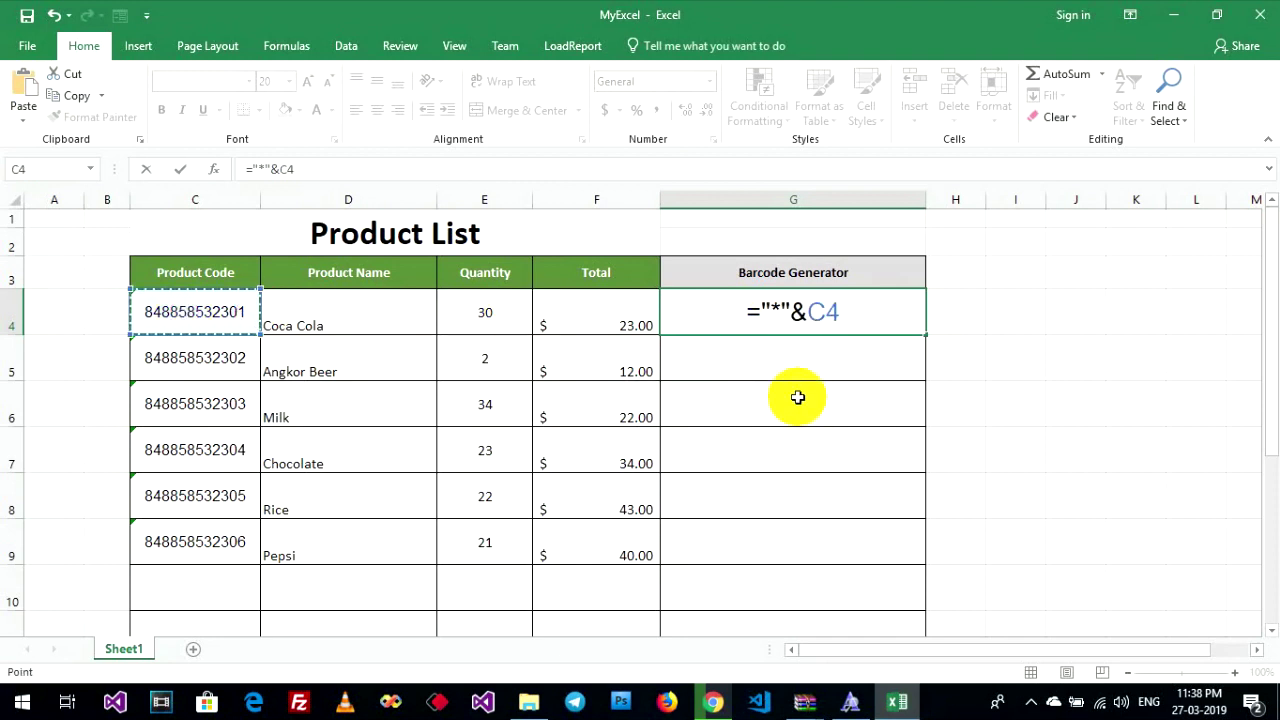
pyautogui.write('&"')
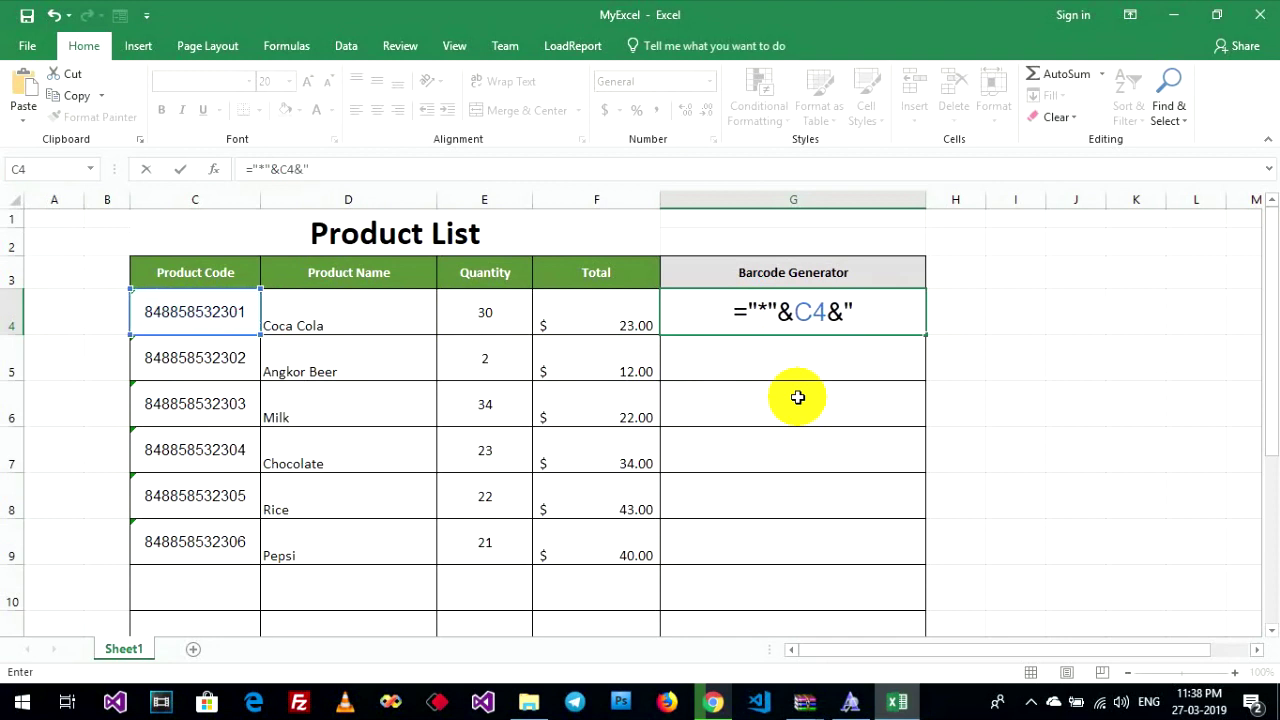
pyautogui.write('*"')
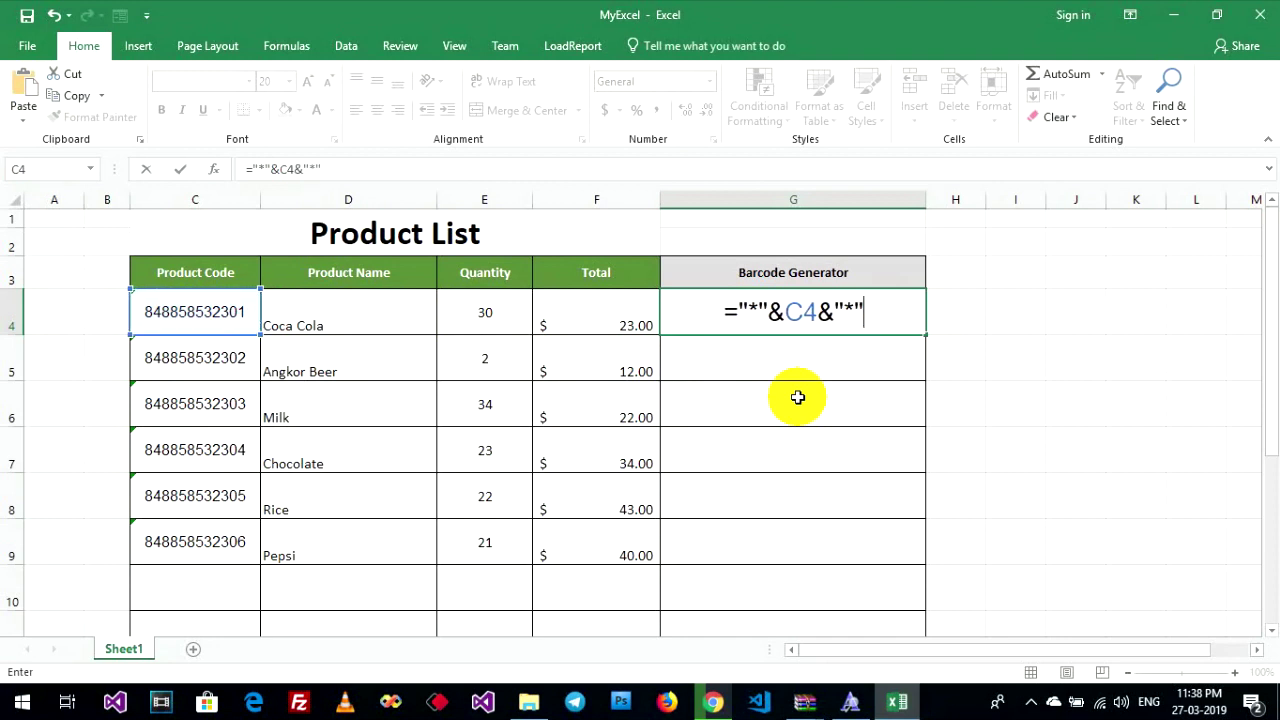
pyautogui.press('Return')
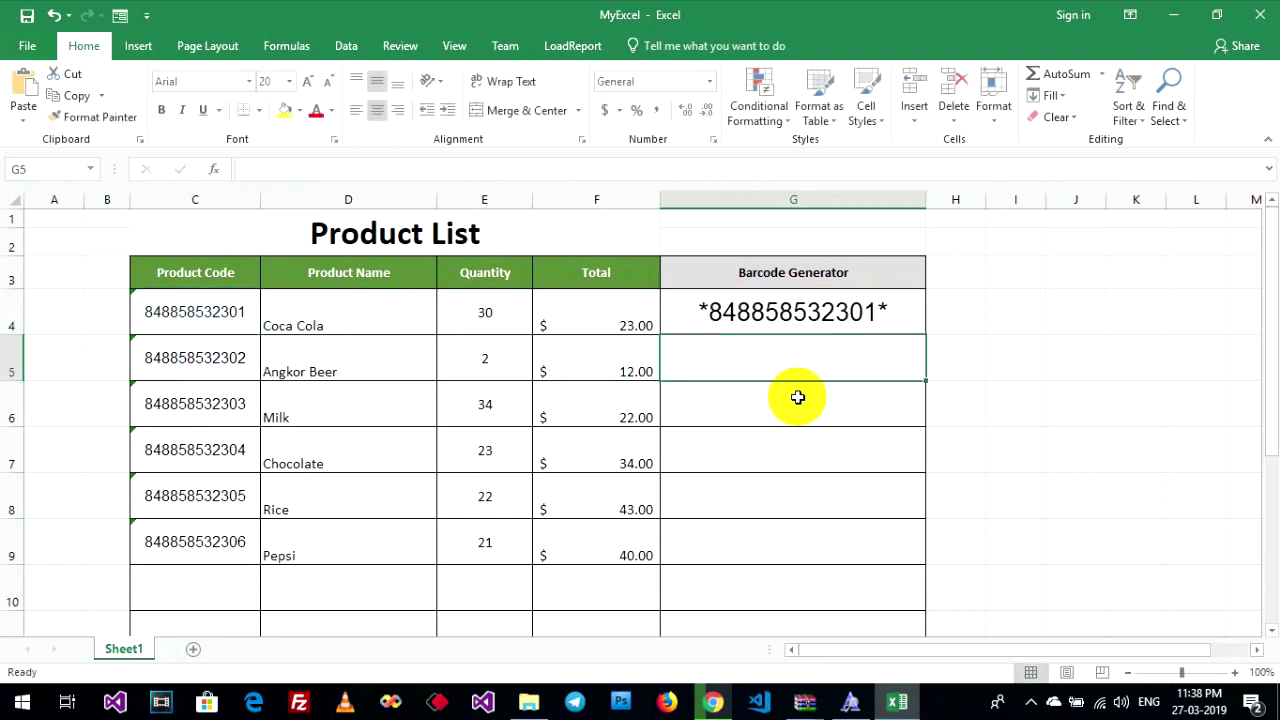
pyautogui.click(810, 315)
pyautogui.click(210, 312)
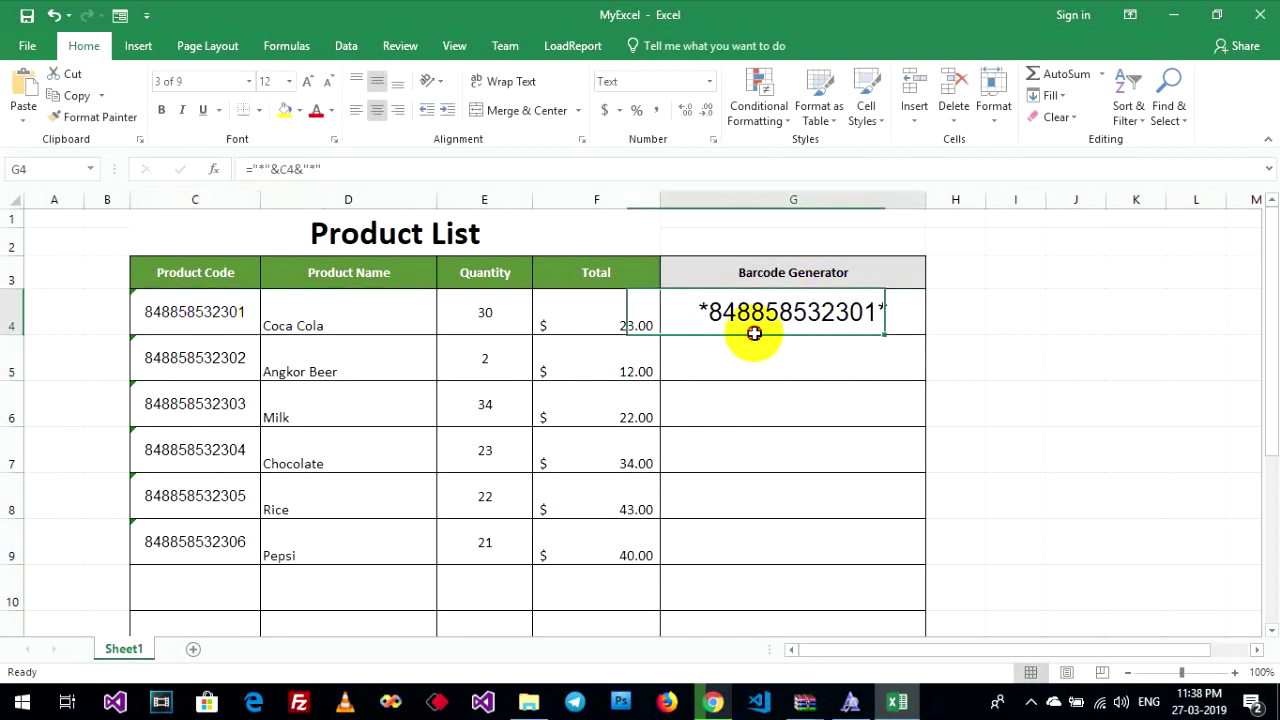
# Fill the asterisk formula from G4 down the Barcode Generator column through G9.
pyautogui.click(250, 318)
pyautogui.click(776, 310)
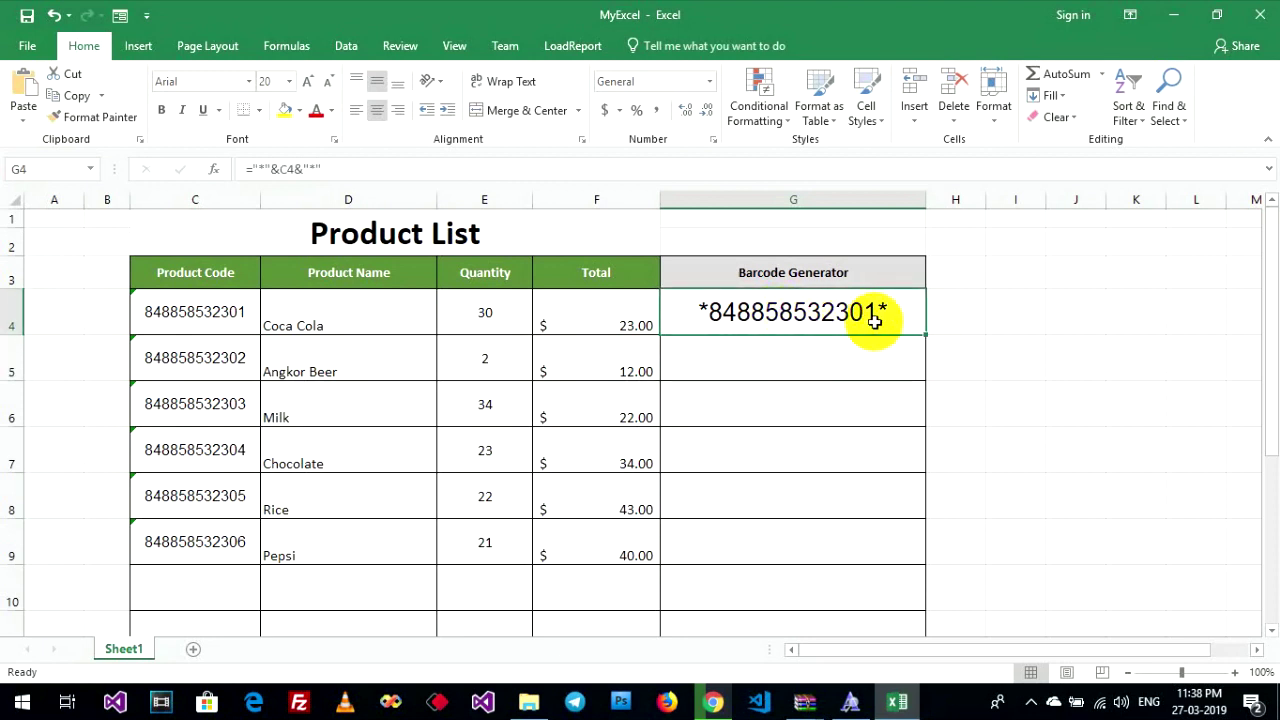
pyautogui.moveTo(924, 336); pyautogui.dragTo(905, 566)
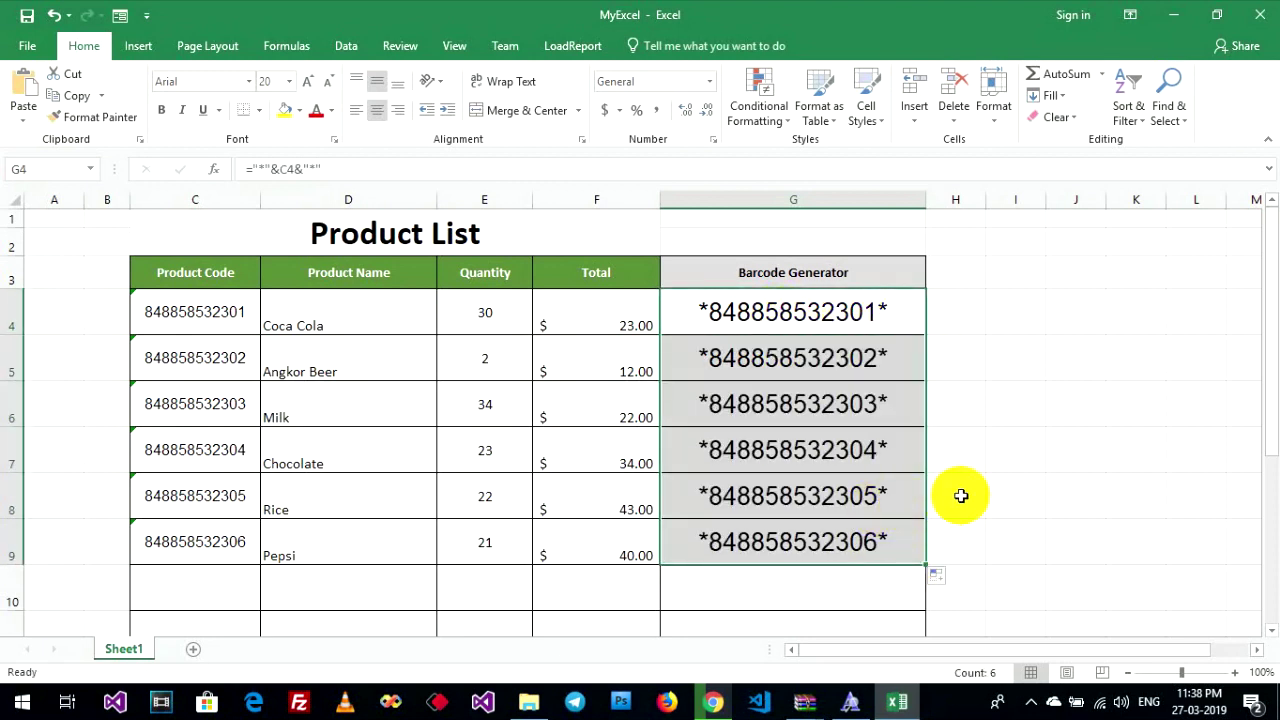
pyautogui.click(977, 457)
# Set the font of cells G4:G9 to 3 of 9 Barcode.
pyautogui.click(766, 310)
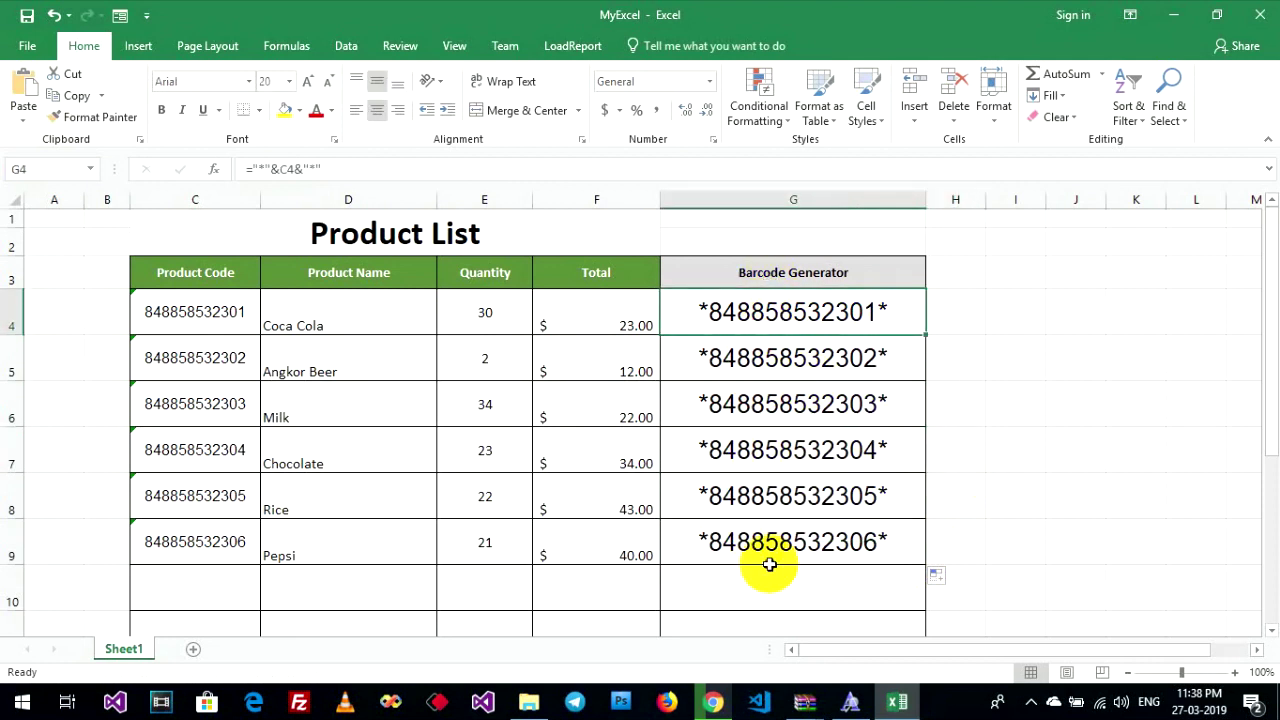
pyautogui.moveTo(711, 334); pyautogui.dragTo(763, 541)
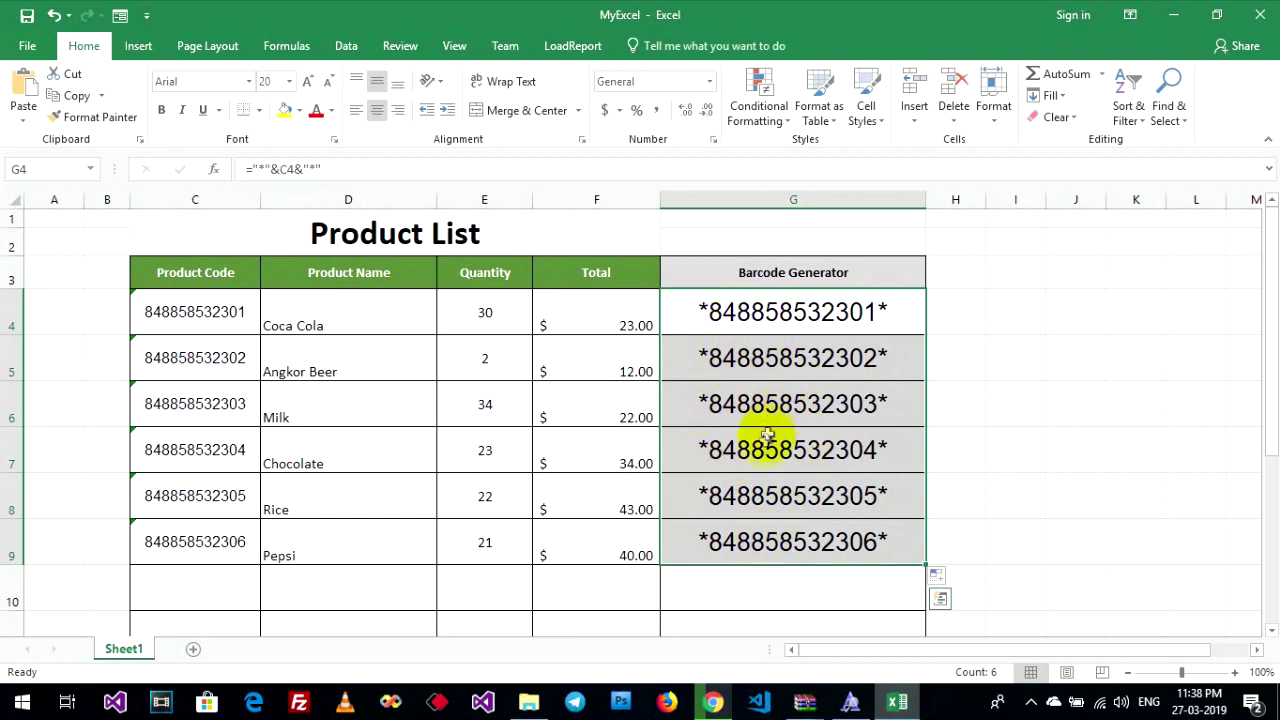
pyautogui.click(215, 82)
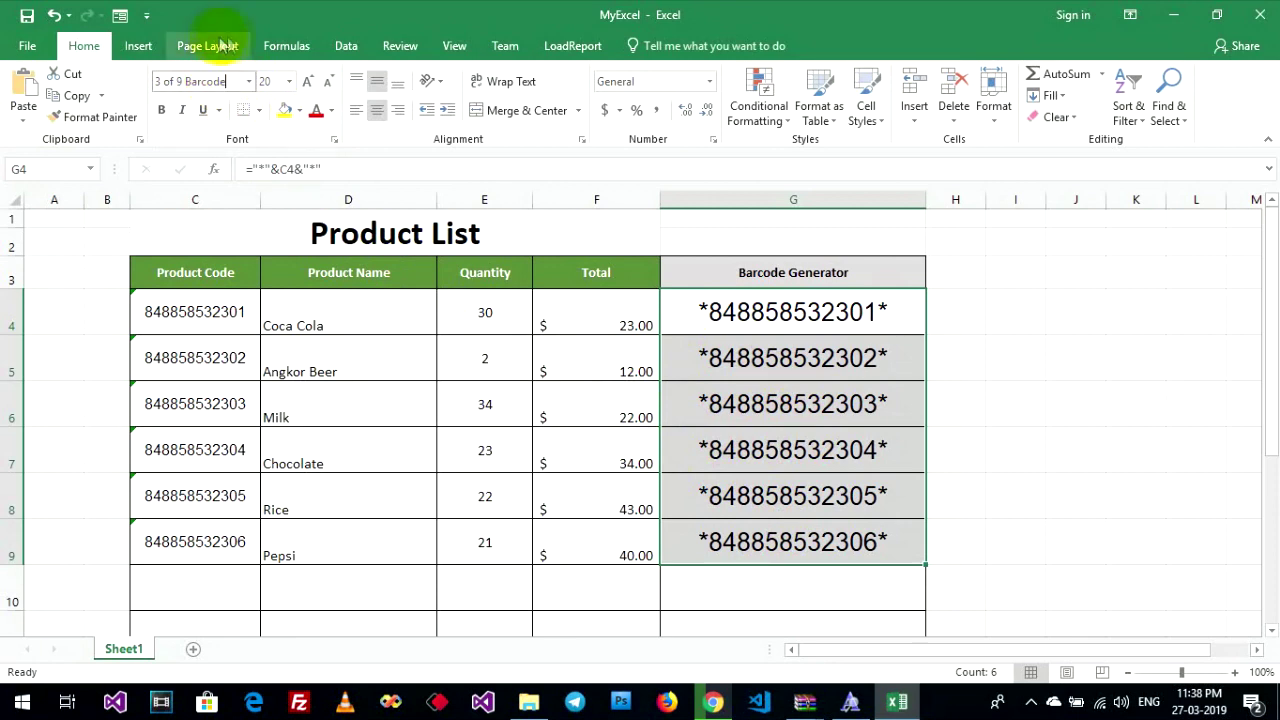
pyautogui.click(249, 81)
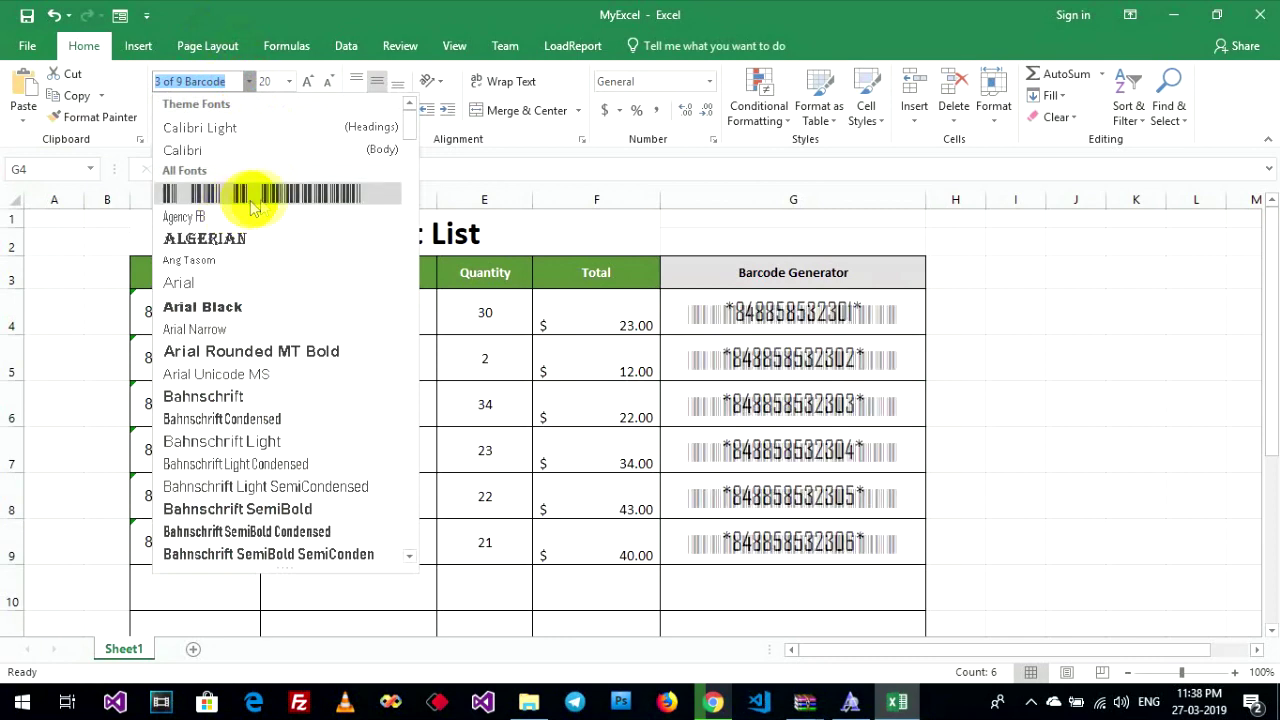
pyautogui.click(230, 197)
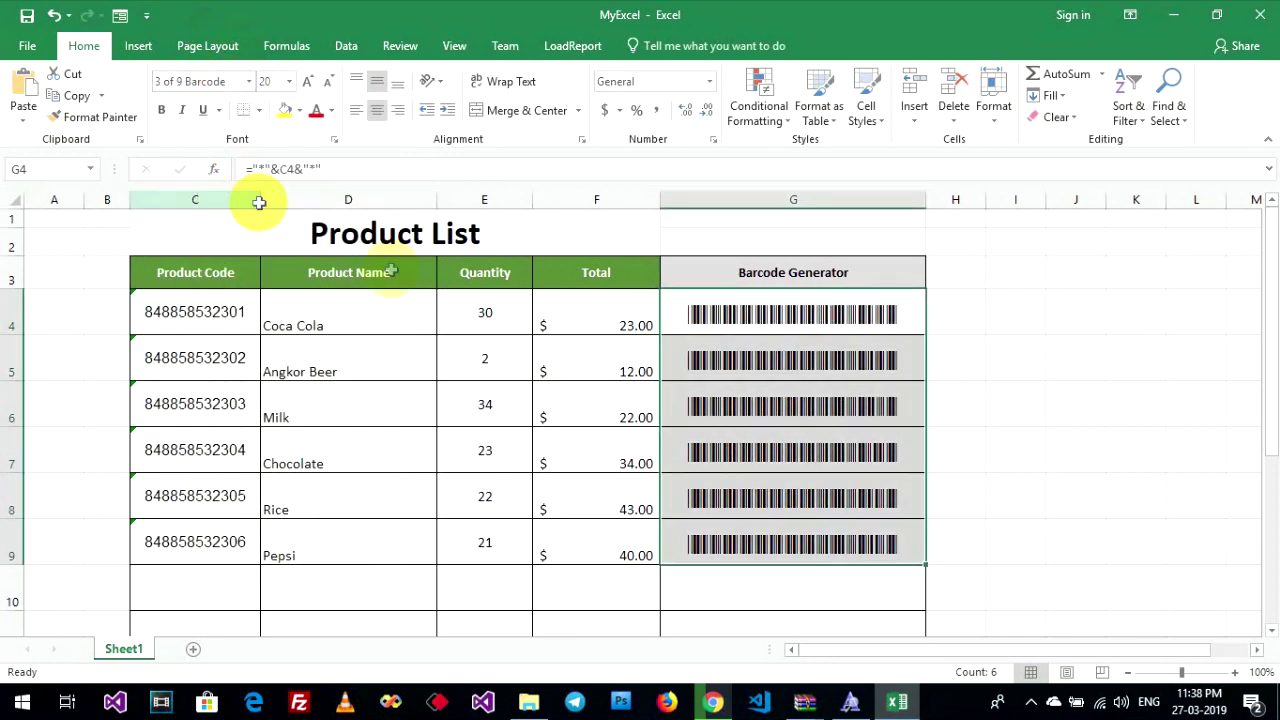
# Extend the barcode formula from G9 down through G14, the last row of the table.
pyautogui.scroll(-1, 863, 410)
pyautogui.scroll(-1, 795, 470)
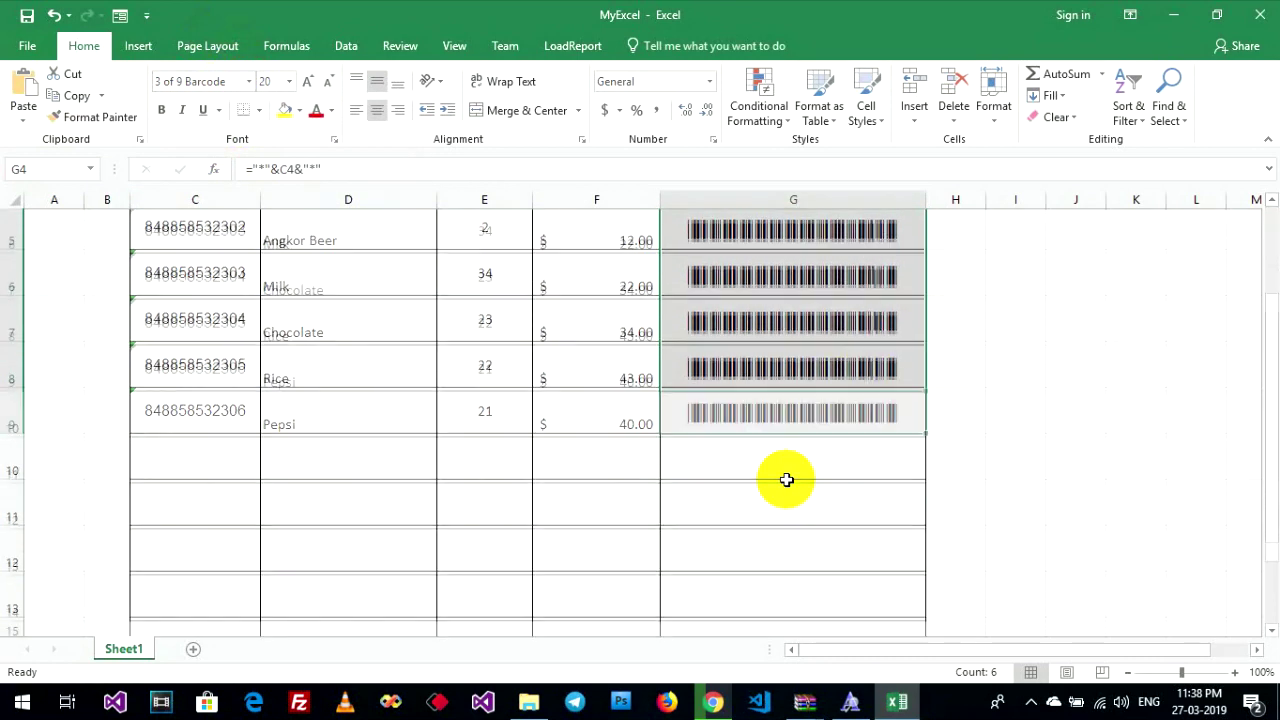
pyautogui.click(750, 367)
pyautogui.click(790, 329)
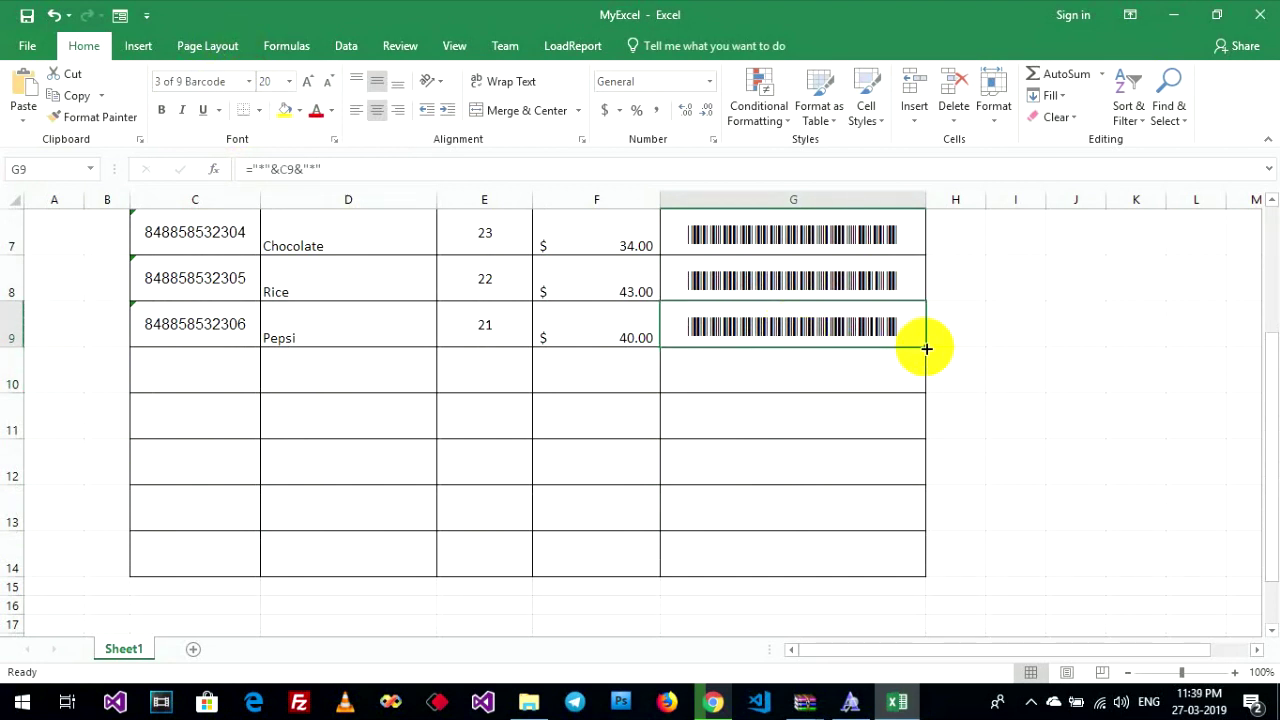
pyautogui.moveTo(926, 349); pyautogui.dragTo(921, 566)
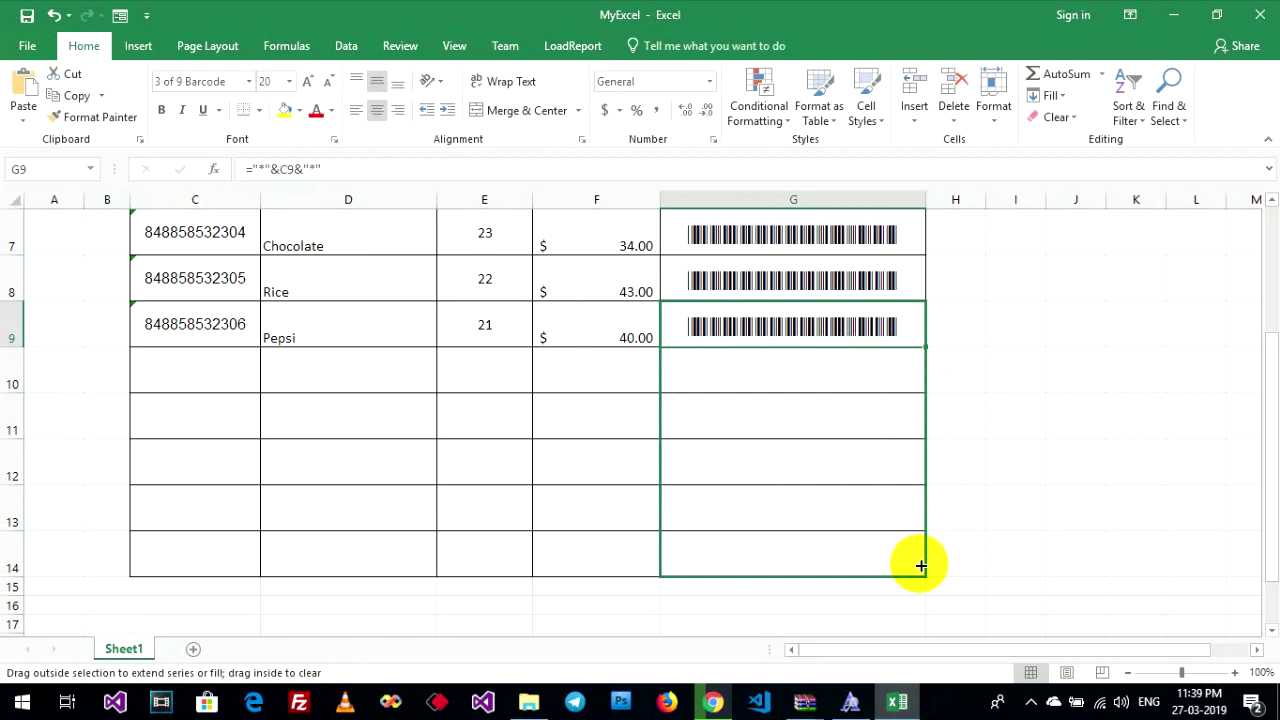
pyautogui.moveTo(921, 566); pyautogui.dragTo(921, 566)
# Examine the barcode formulas in G10:G14 alongside the empty product code cells in column C.
pyautogui.click(160, 365)
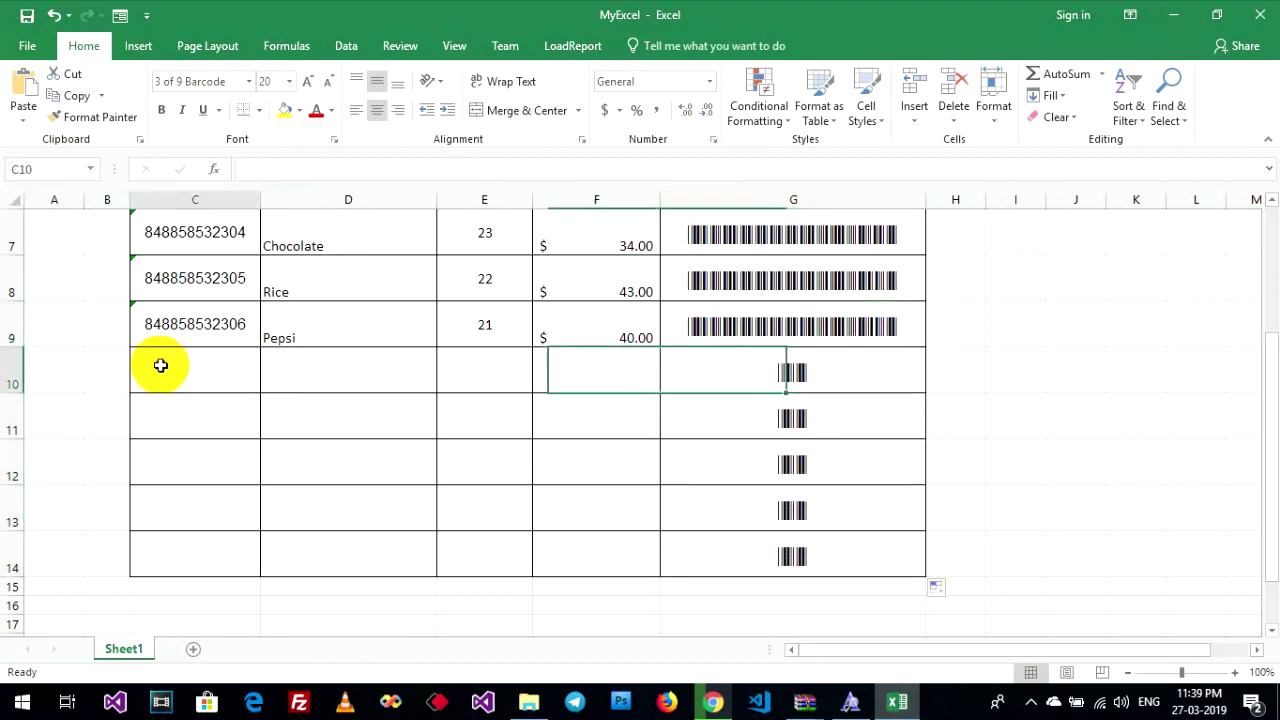
pyautogui.click(789, 377)
pyautogui.click(766, 470)
pyautogui.click(765, 510)
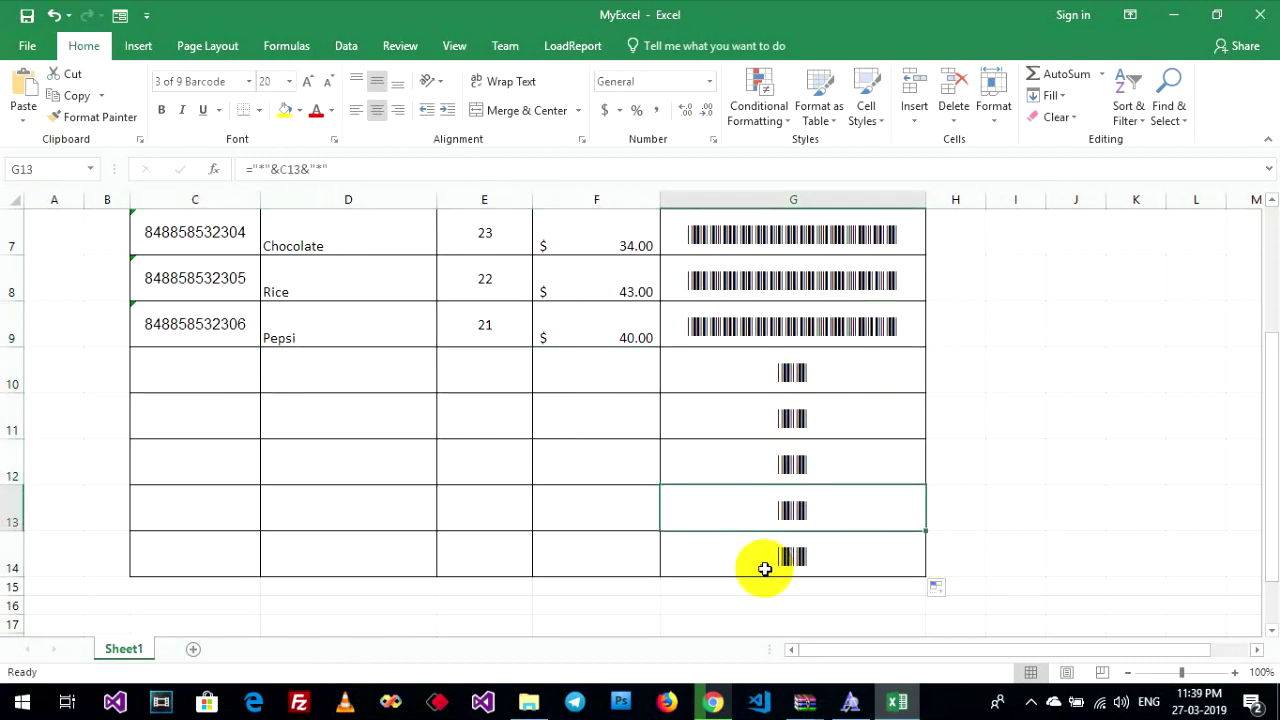
pyautogui.click(741, 415)
pyautogui.doubleClick(737, 392)
pyautogui.scroll(-2, 735, 420)
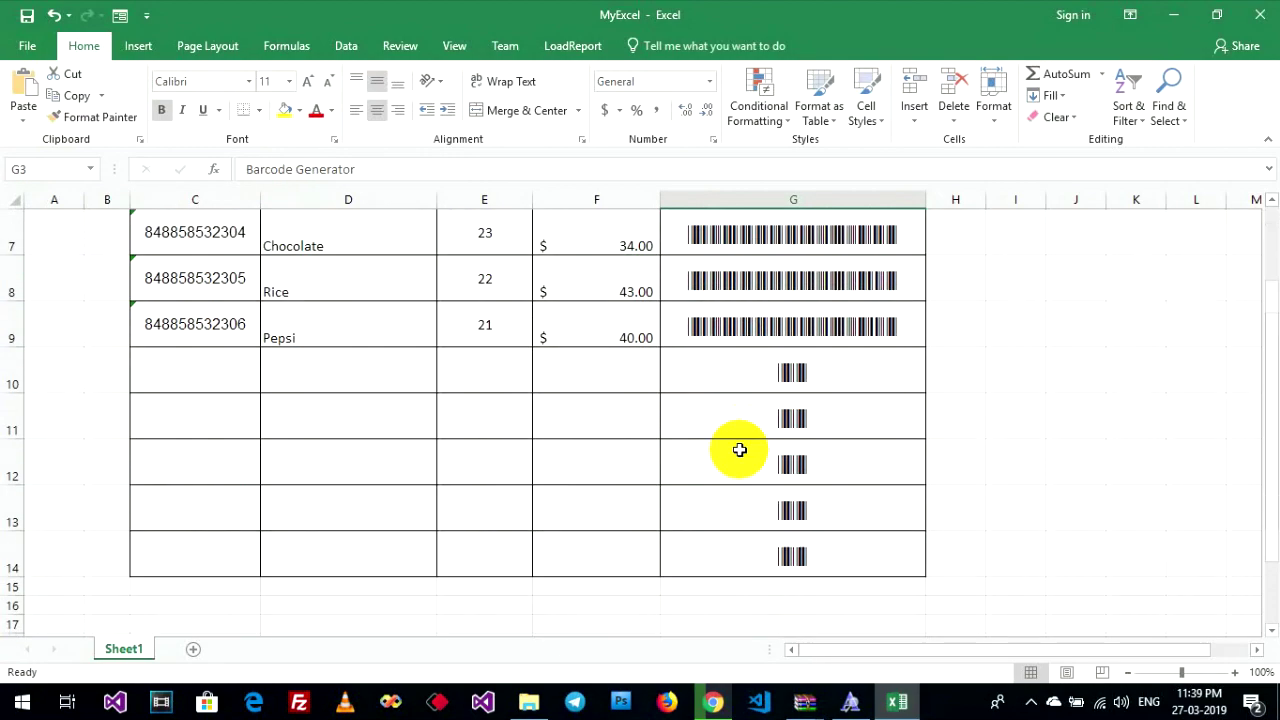
pyautogui.click(731, 378)
pyautogui.click(737, 421)
pyautogui.click(742, 465)
pyautogui.click(749, 520)
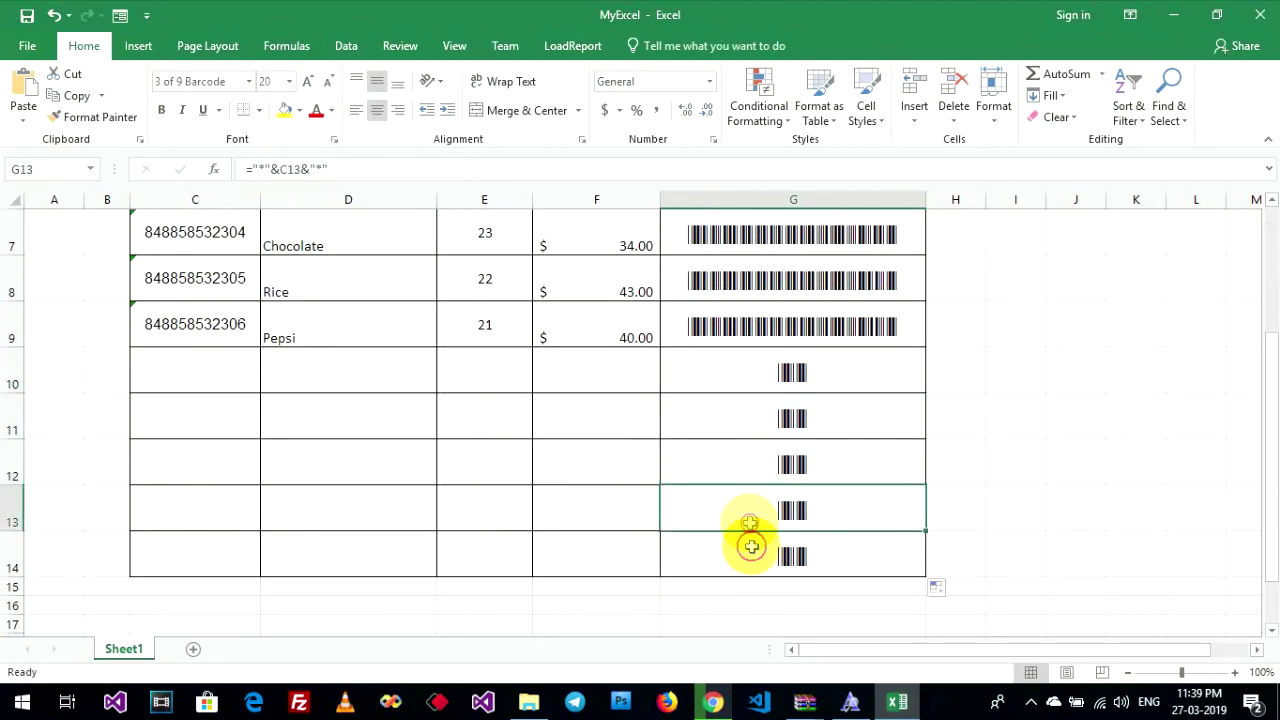
pyautogui.click(751, 546)
pyautogui.scroll(2, 577, 514)
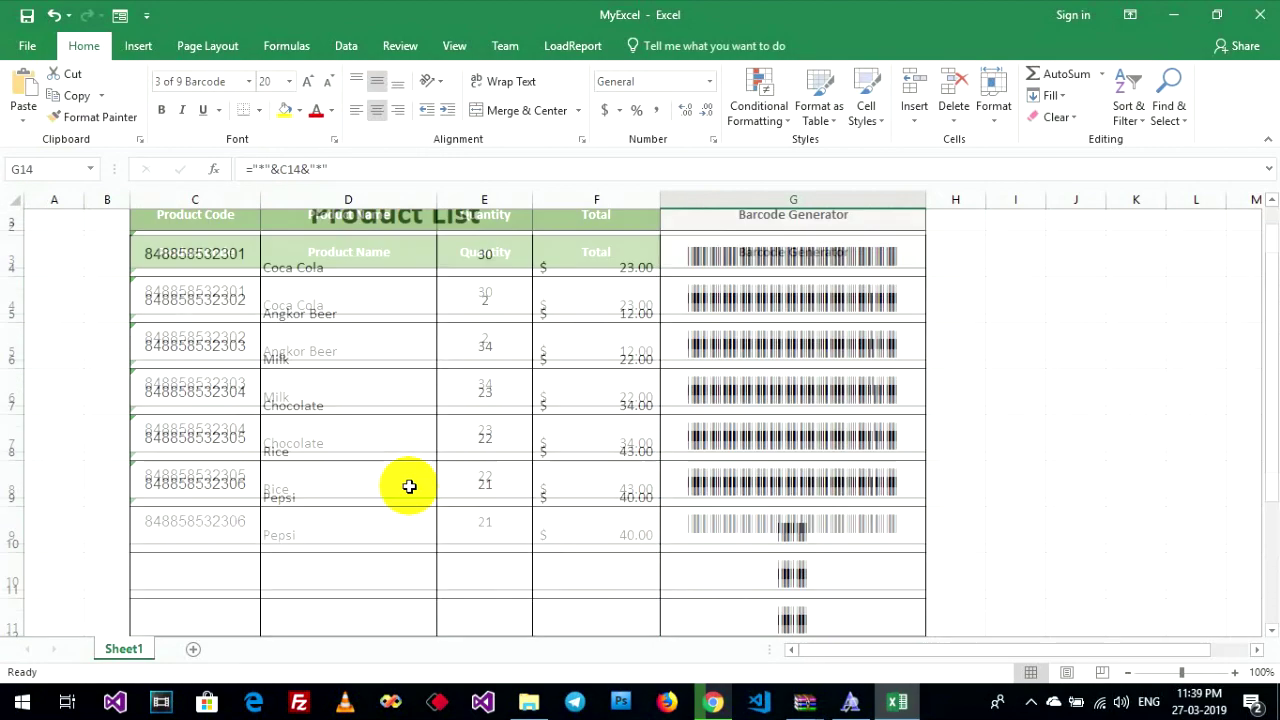
pyautogui.scroll(2, 280, 398)
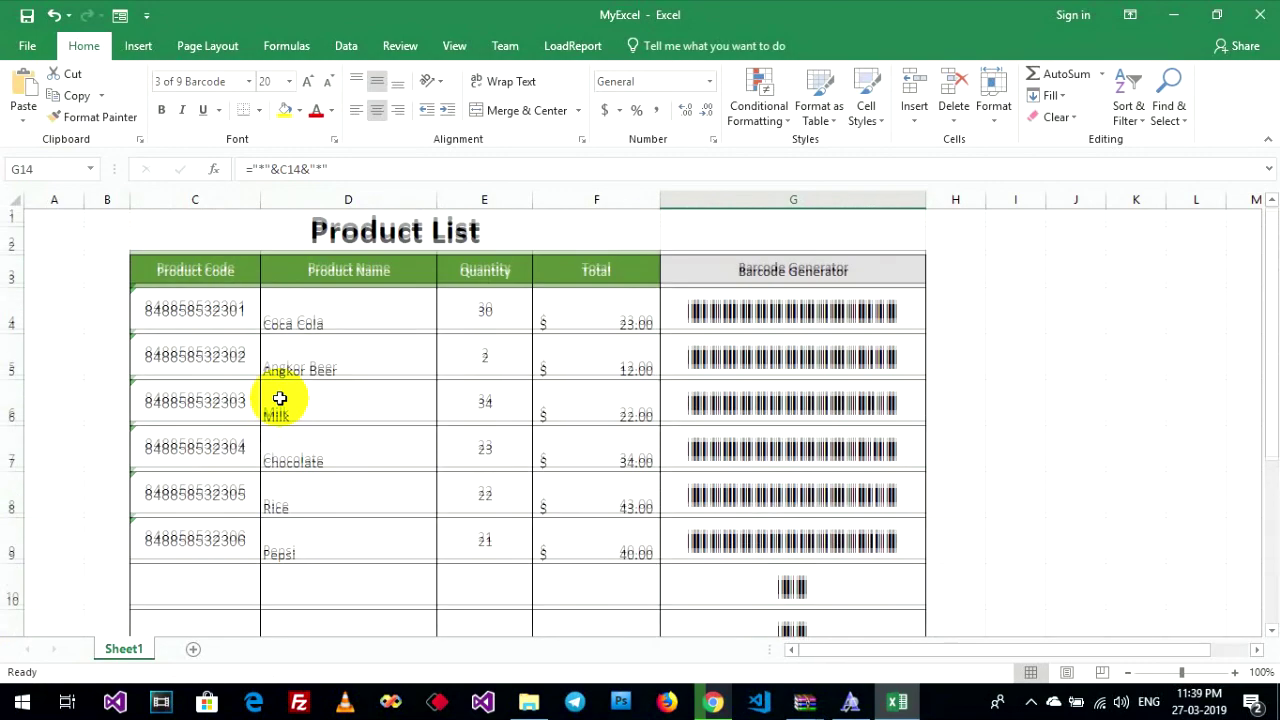
pyautogui.scroll(-1, 280, 398)
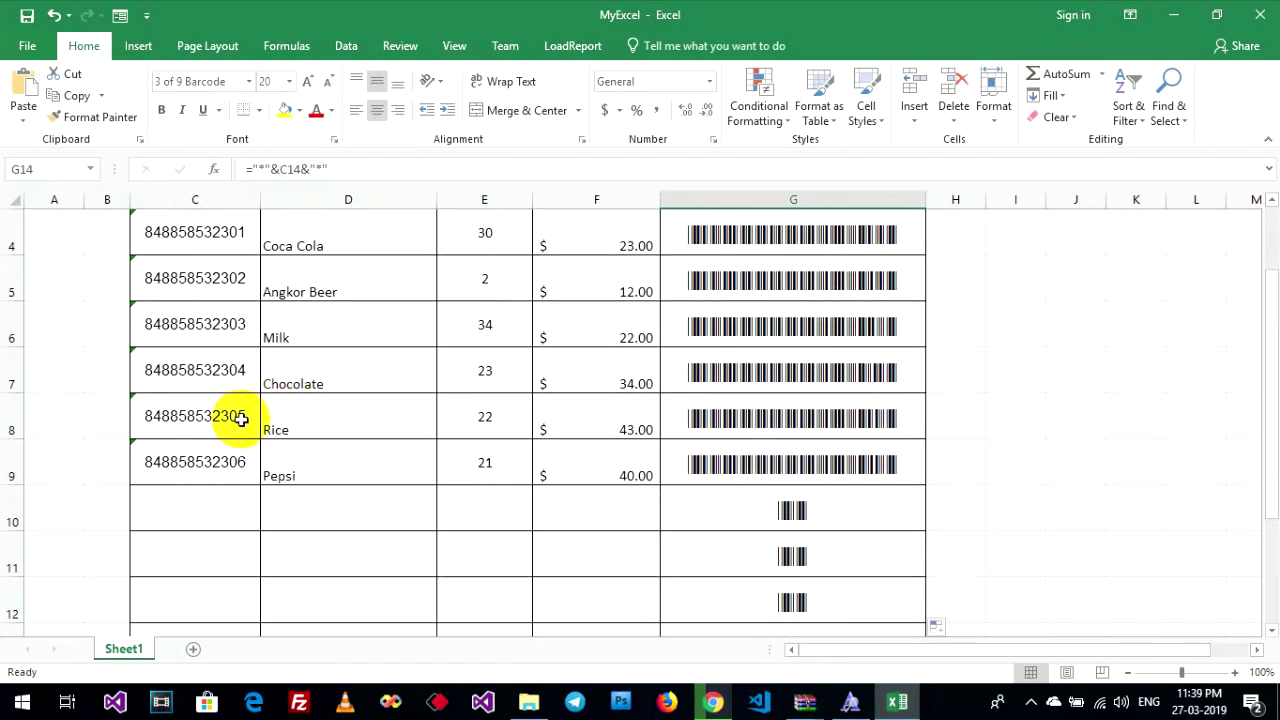
pyautogui.scroll(-1, 242, 420)
pyautogui.click(220, 386)
pyautogui.click(212, 418)
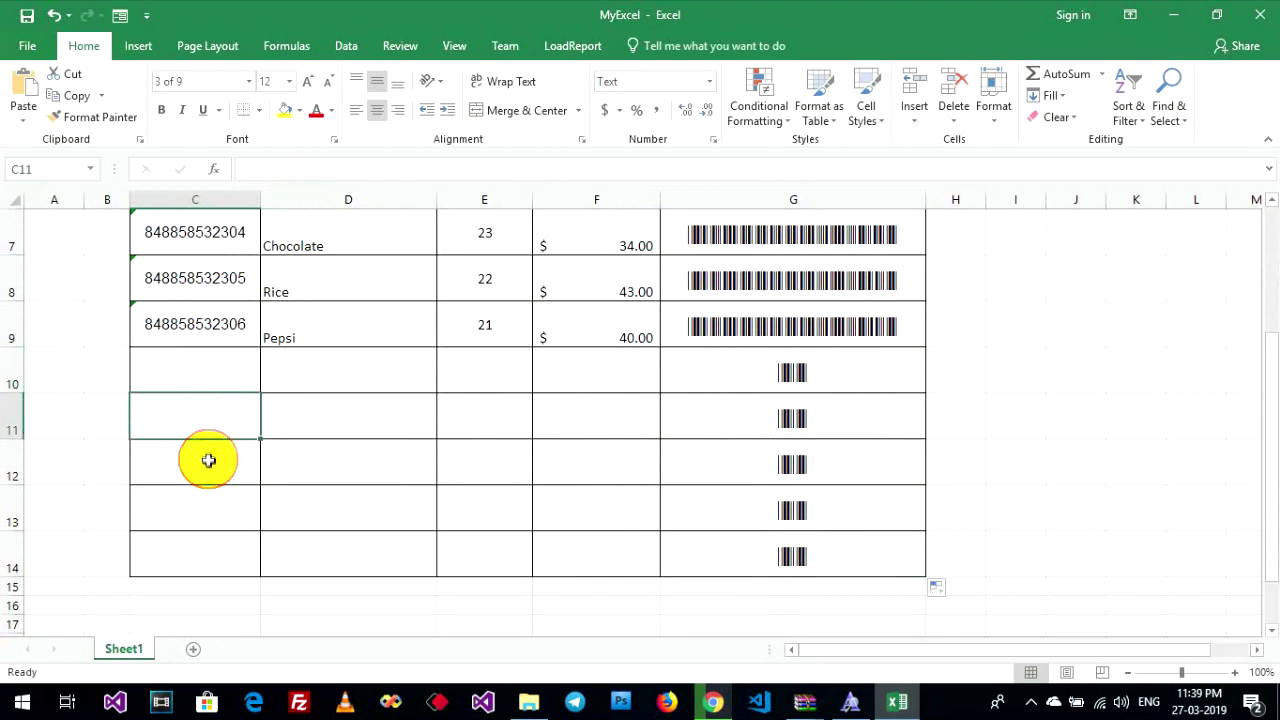
pyautogui.click(208, 460)
pyautogui.click(211, 497)
pyautogui.click(209, 360)
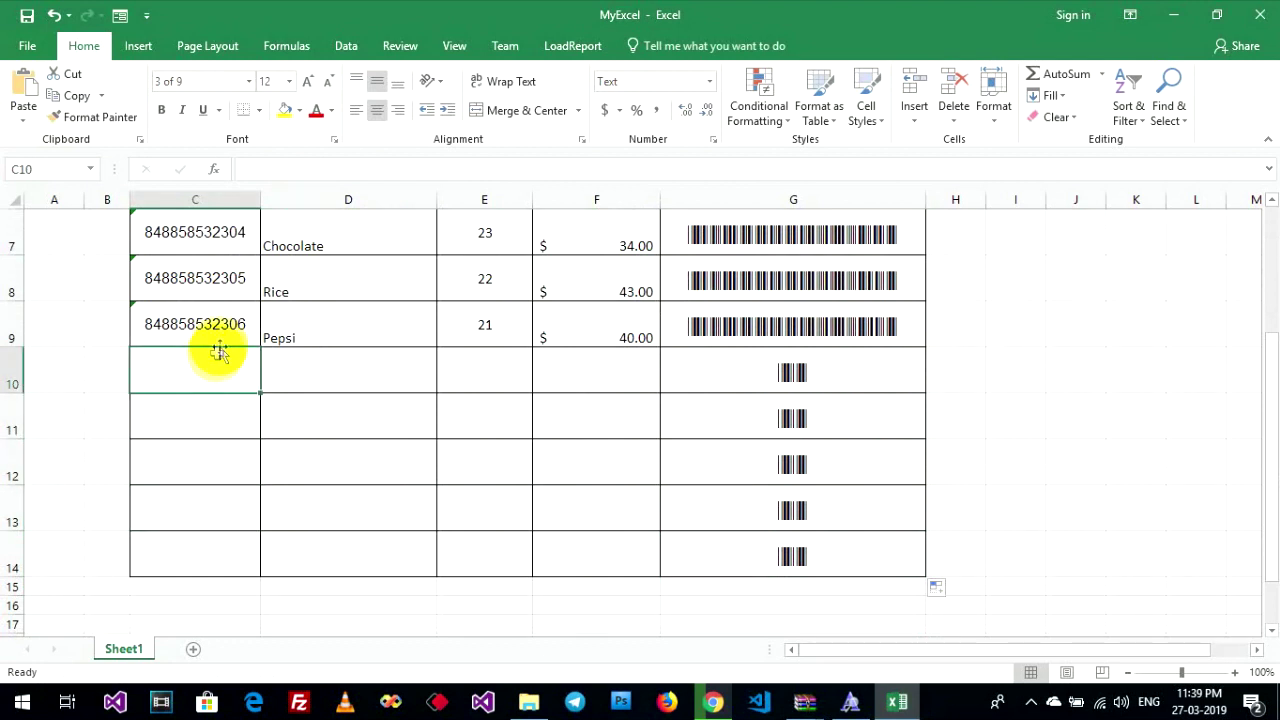
pyautogui.click(228, 330)
pyautogui.moveTo(245, 335); pyautogui.dragTo(140, 330)
pyautogui.hotkey('ctrl', 'c')
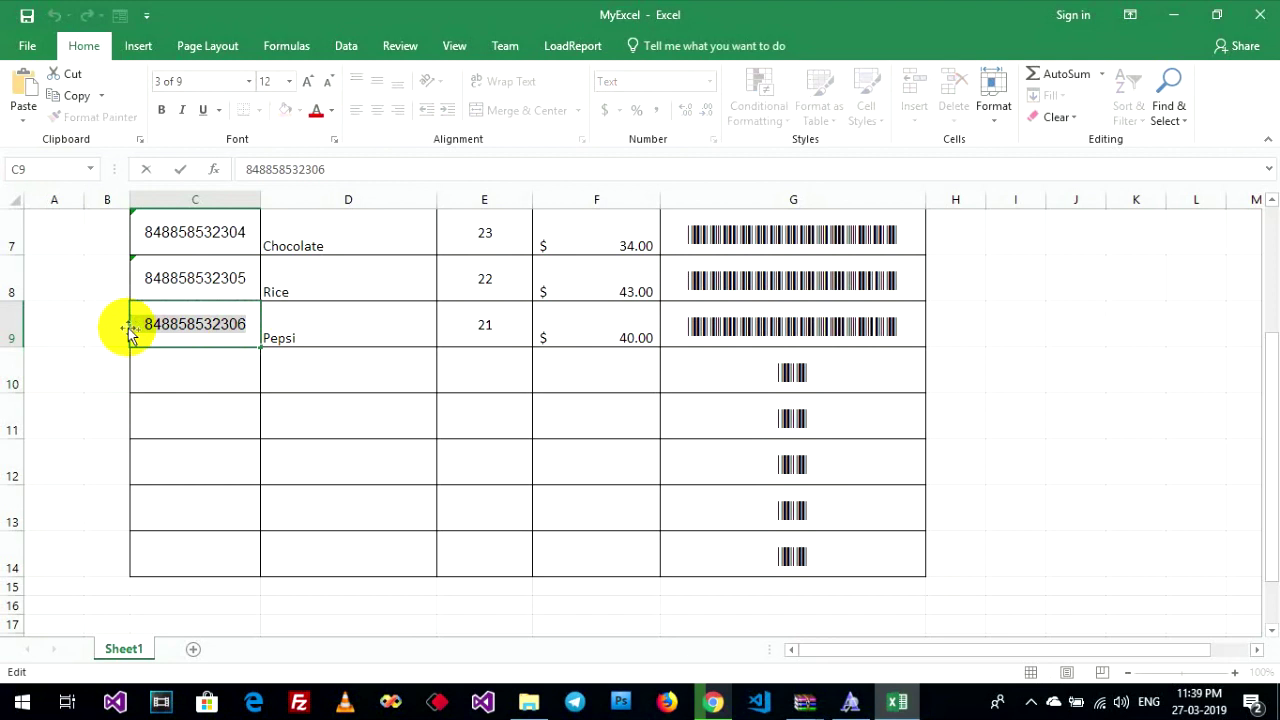
pyautogui.click(173, 375)
pyautogui.hotkey('ctrl', 'v')
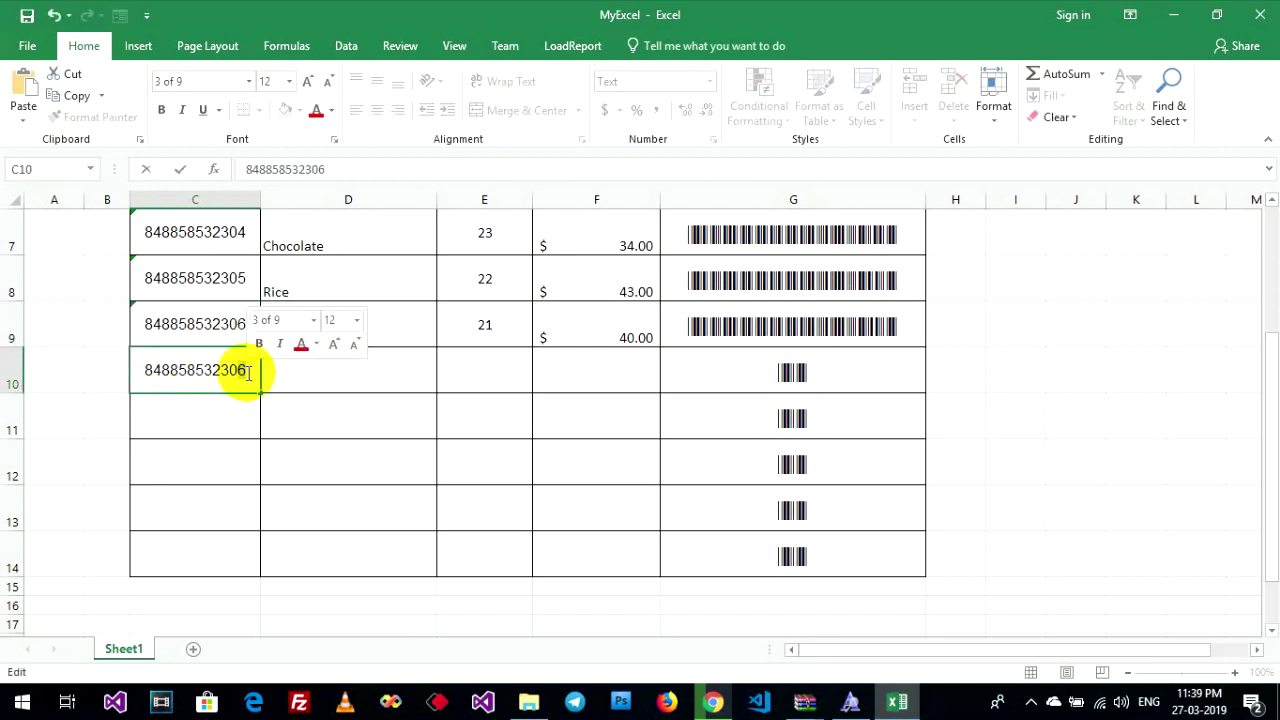
pyautogui.press('BackSpace')
pyautogui.write('7')
pyautogui.click(223, 417)
# Fill the product code in C10 down through C14.
pyautogui.click(229, 374)
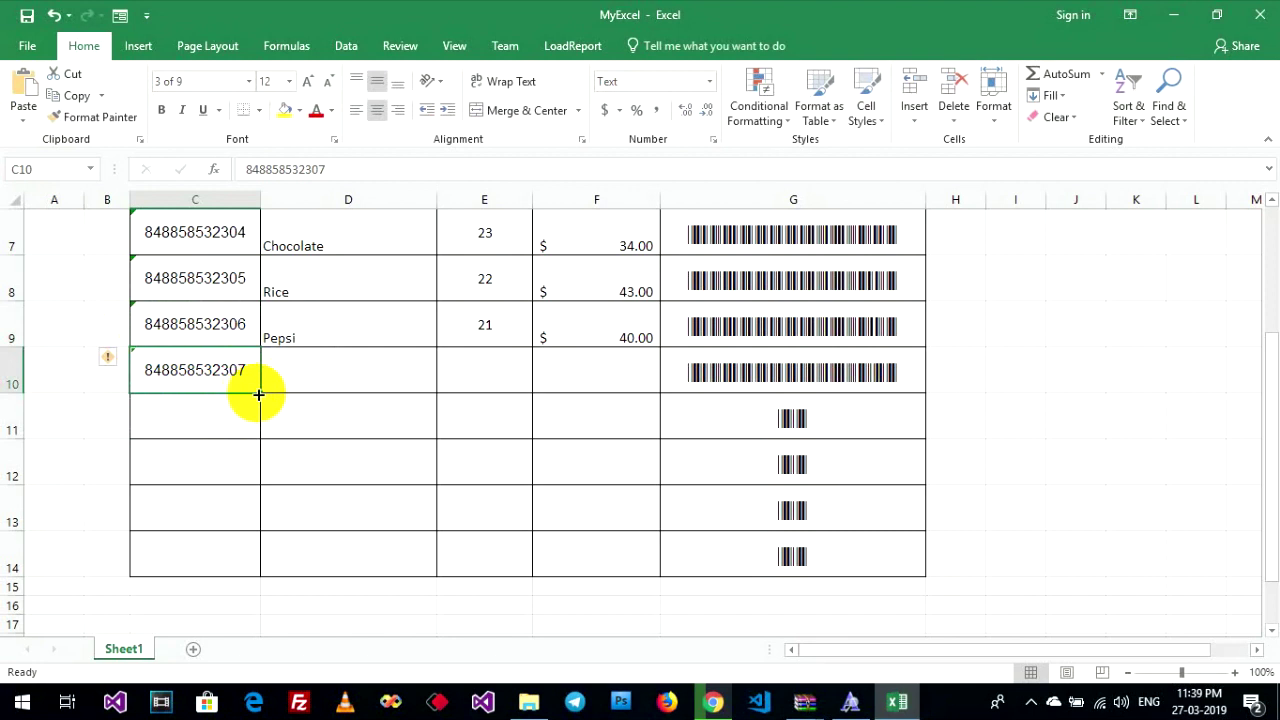
pyautogui.moveTo(258, 395); pyautogui.dragTo(262, 563)
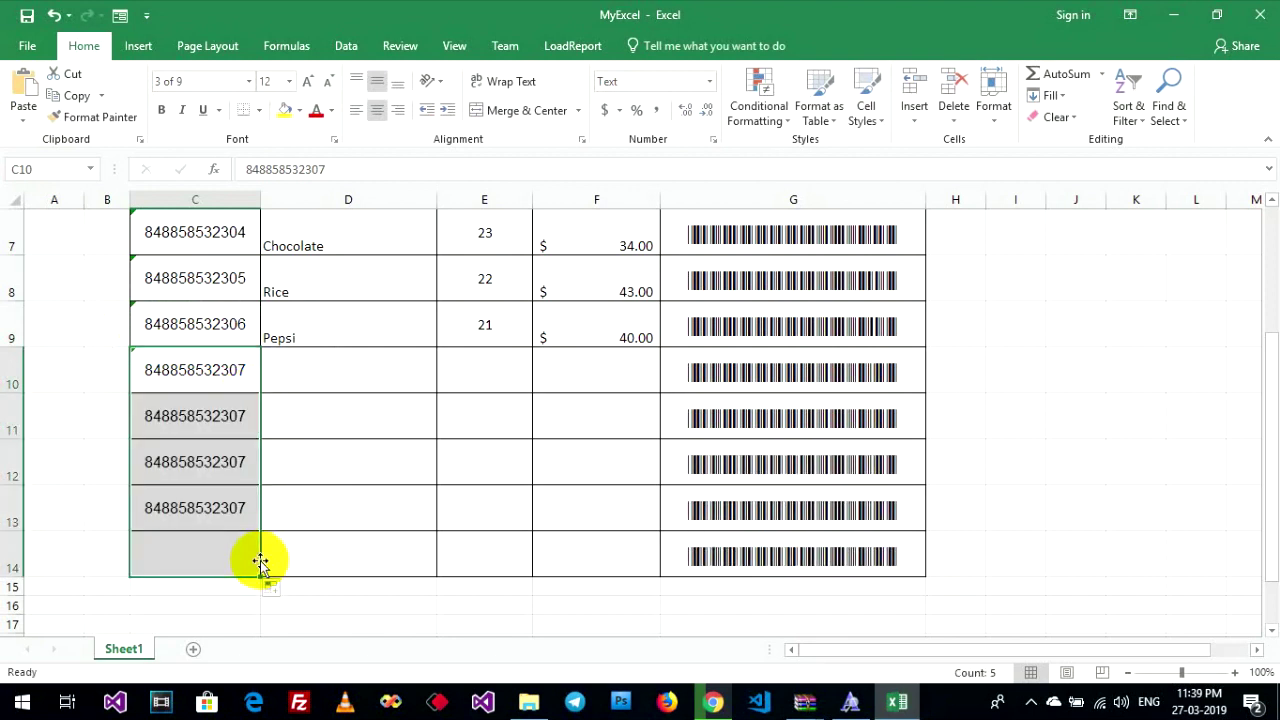
pyautogui.click(237, 365)
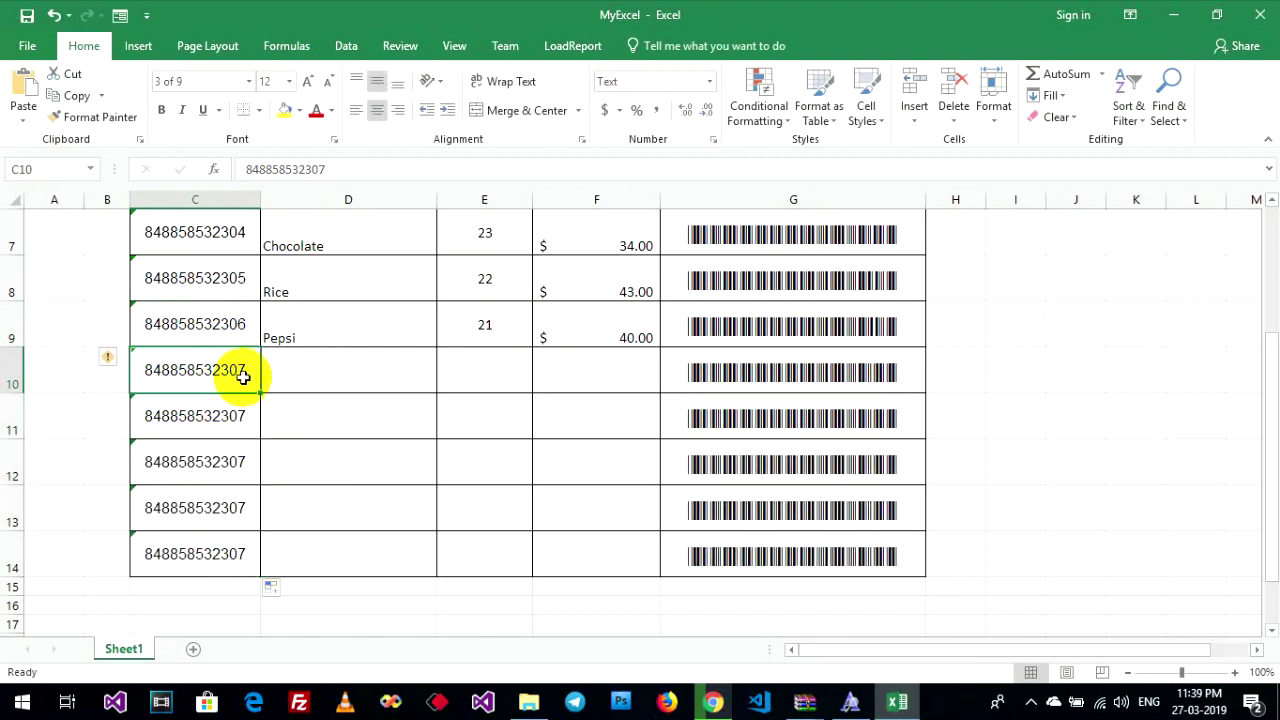
pyautogui.doubleClick(246, 415)
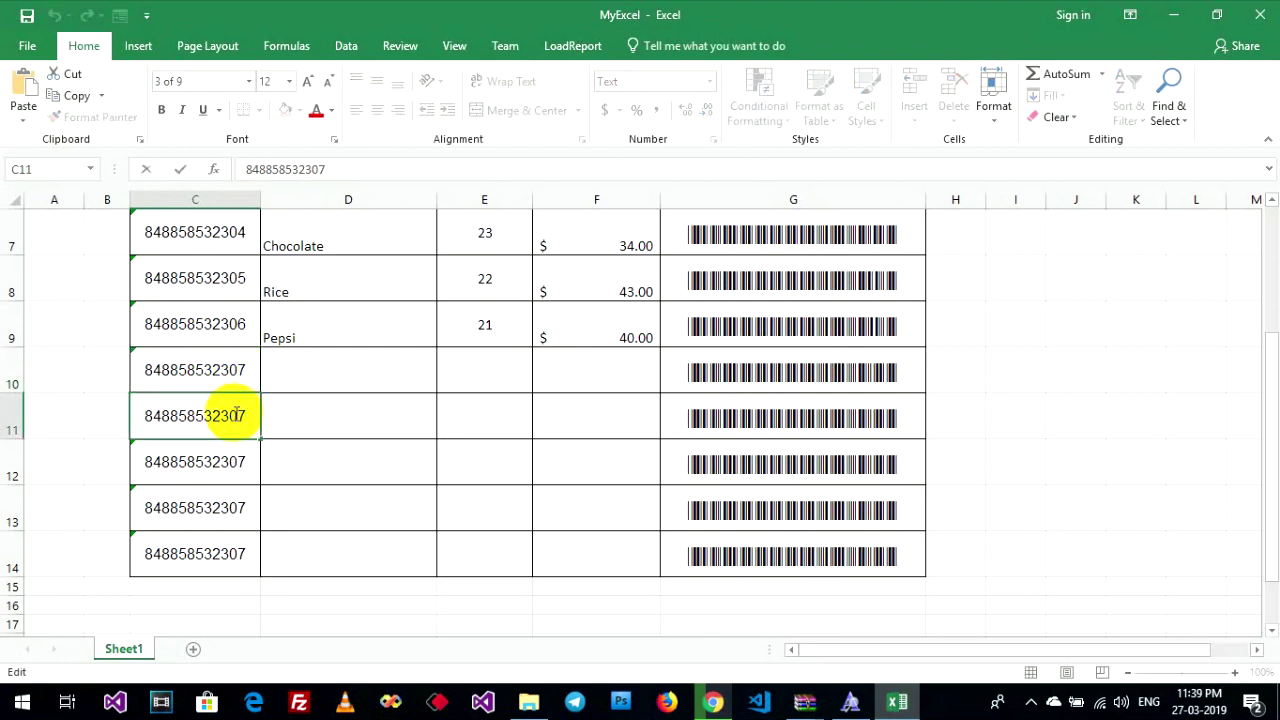
pyautogui.press('BackSpace')
pyautogui.write('8')
pyautogui.click(248, 460)
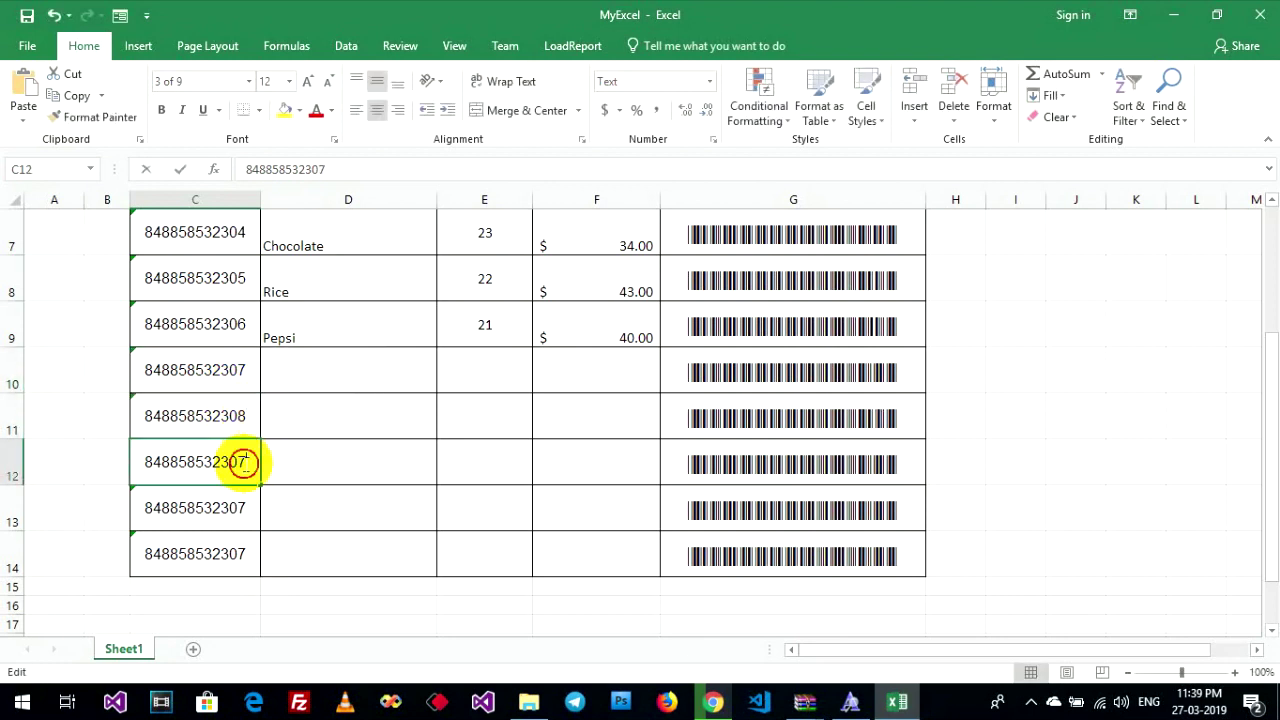
pyautogui.doubleClick(245, 463)
pyautogui.press('BackSpace')
pyautogui.write('9')
pyautogui.click(249, 507)
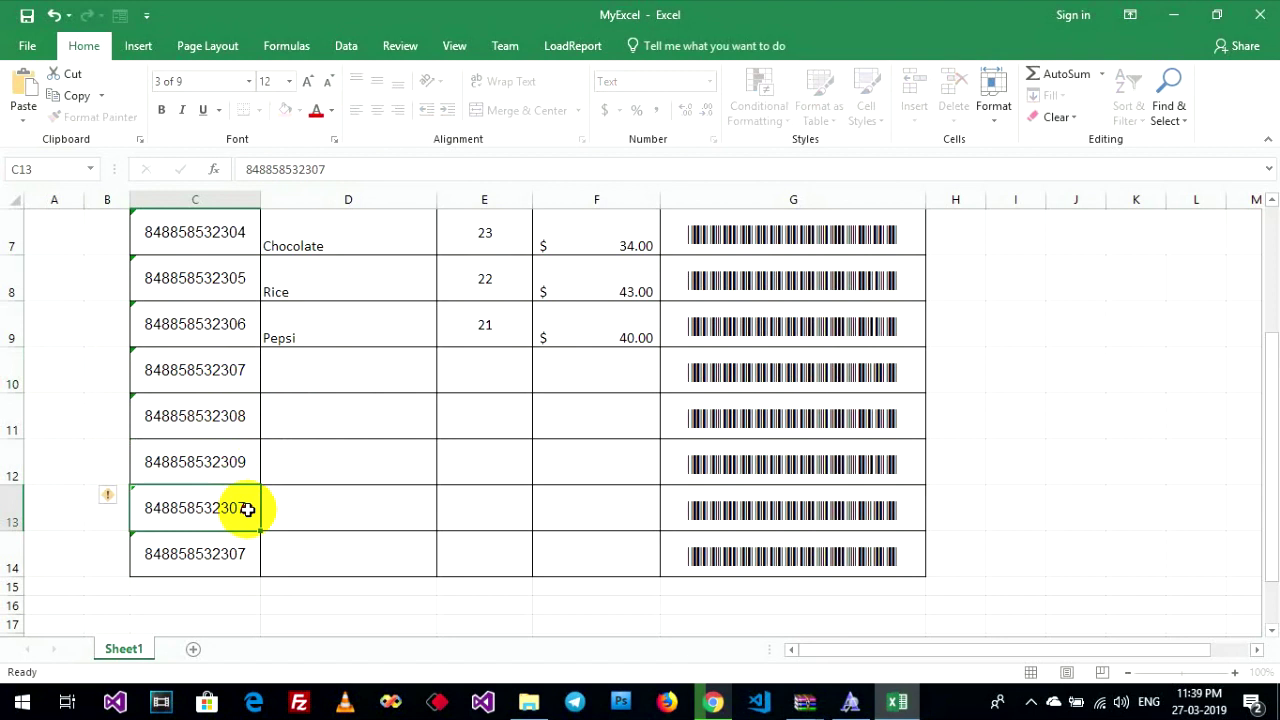
pyautogui.doubleClick(244, 509)
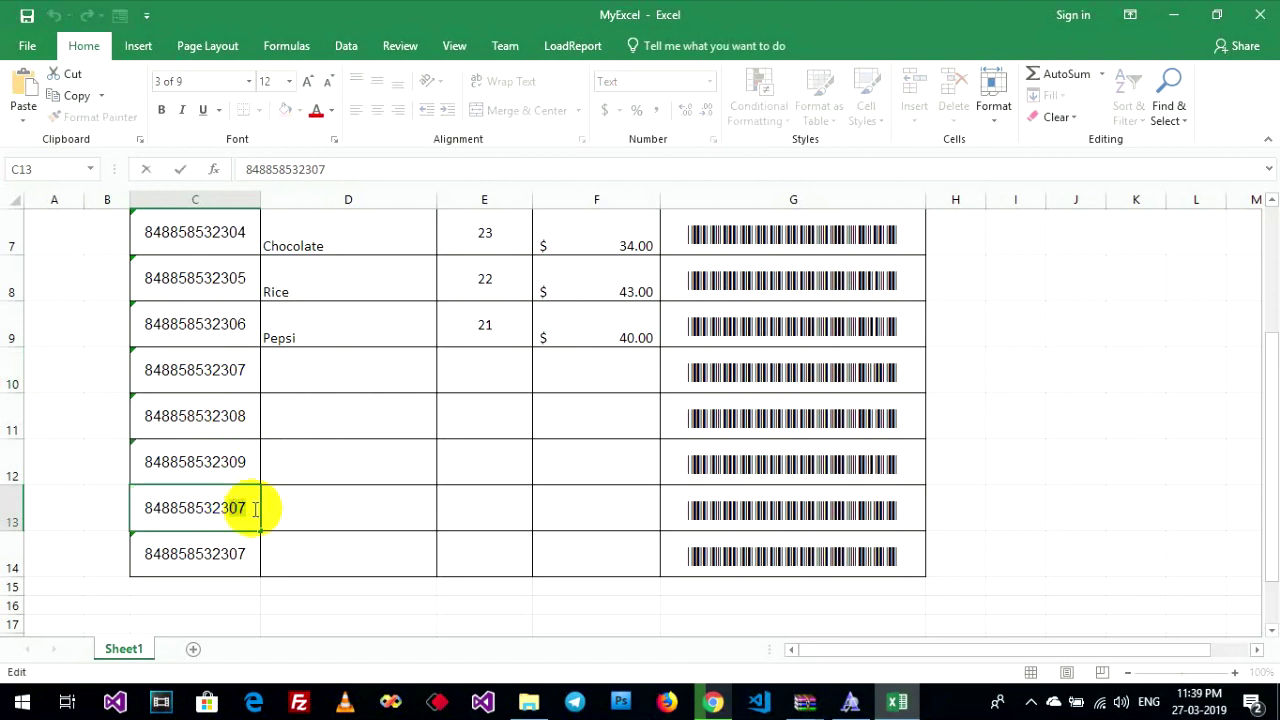
pyautogui.press('BackSpace')
pyautogui.press('BackSpace')
pyautogui.write('10')
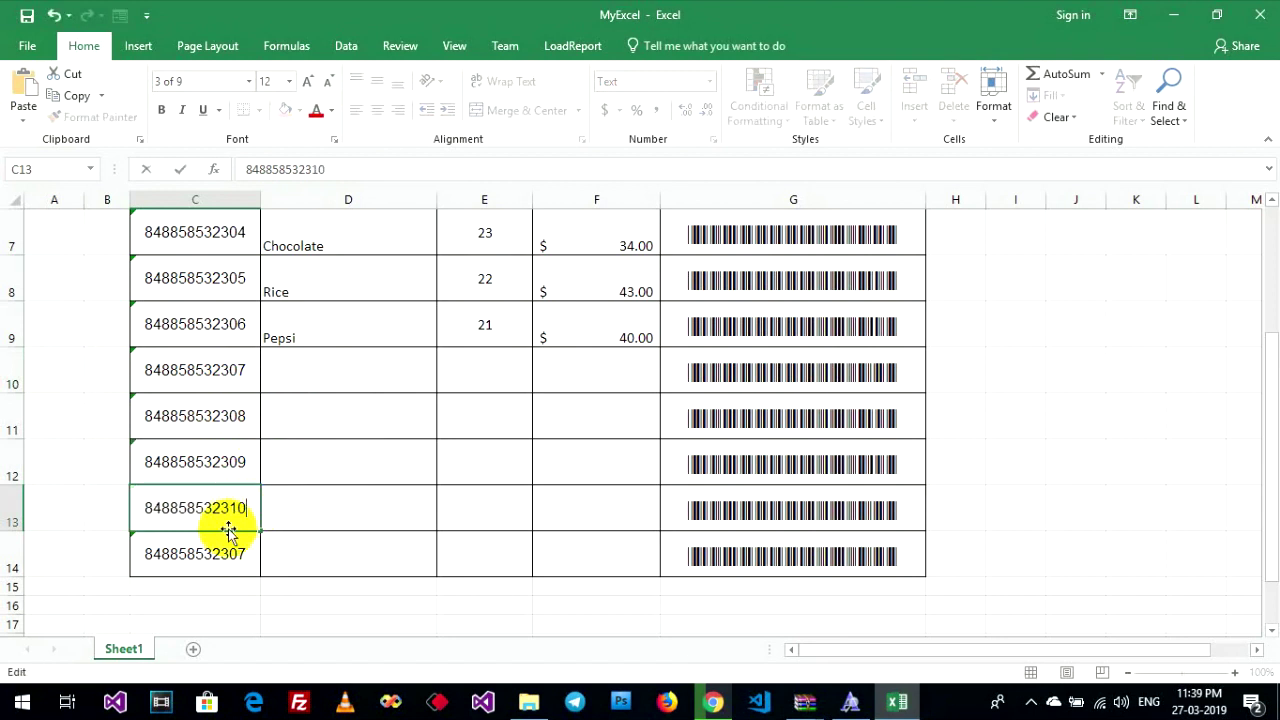
pyautogui.click(229, 551)
pyautogui.doubleClick(229, 556)
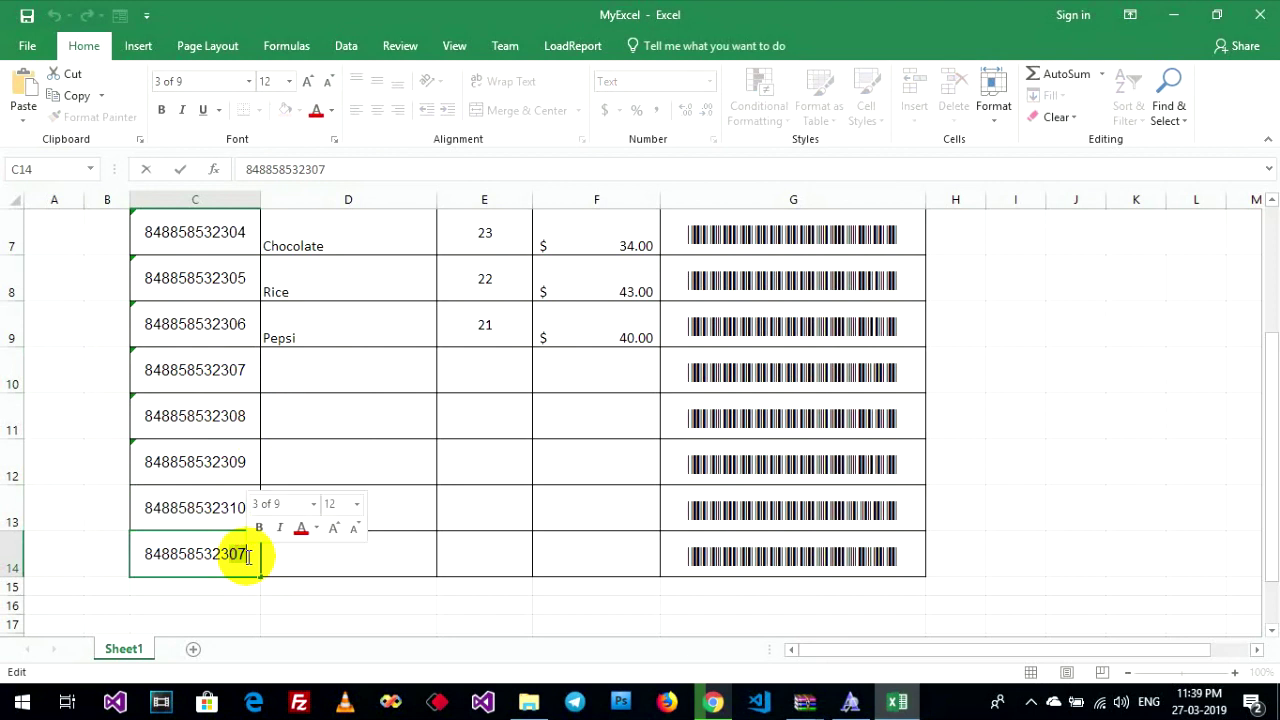
pyautogui.press('BackSpace')
pyautogui.press('BackSpace')
pyautogui.write('11')
pyautogui.click(291, 568)
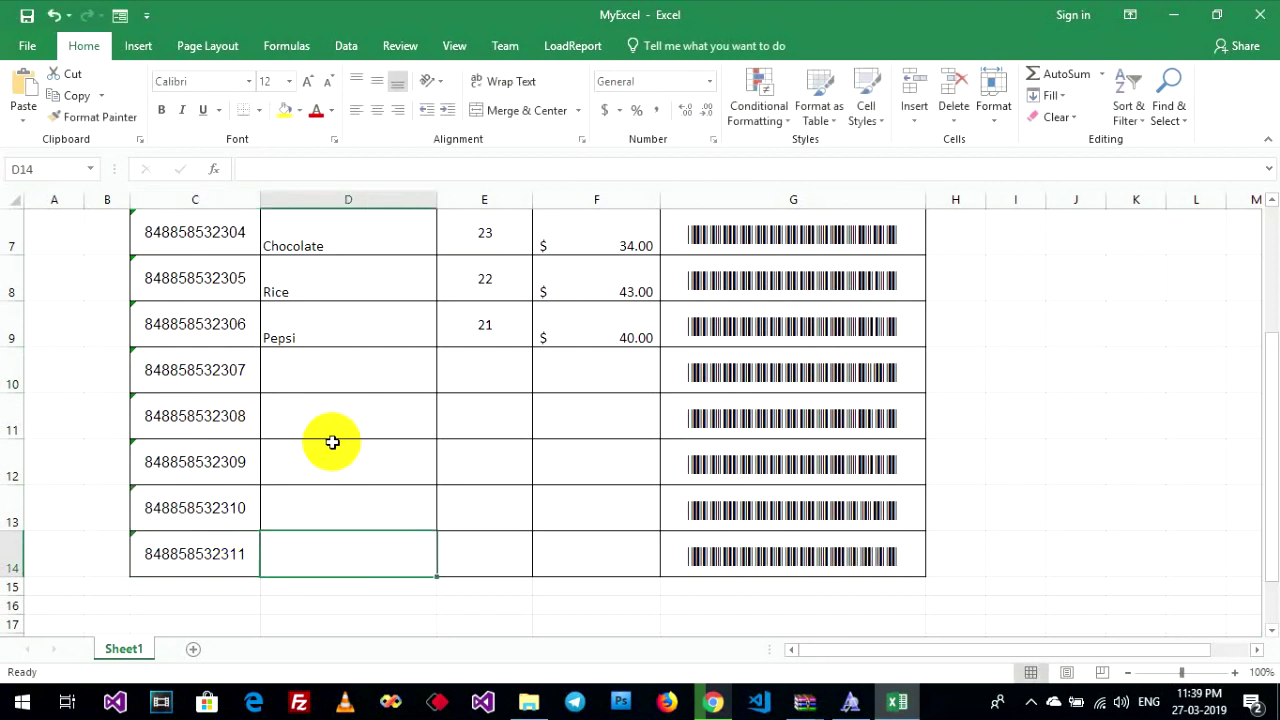
# Check the barcodes and their formulas in G10:G14 against the new product codes.
pyautogui.click(766, 372)
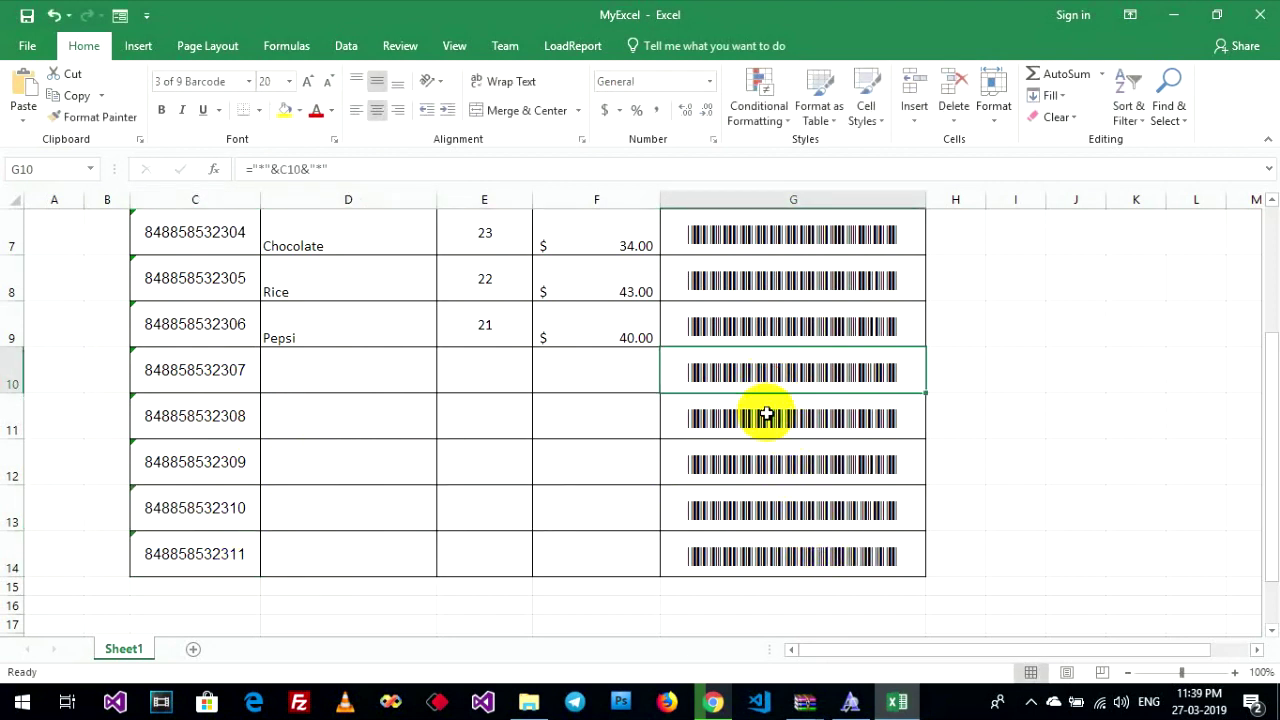
pyautogui.click(766, 413)
pyautogui.click(766, 457)
pyautogui.click(757, 503)
pyautogui.click(755, 545)
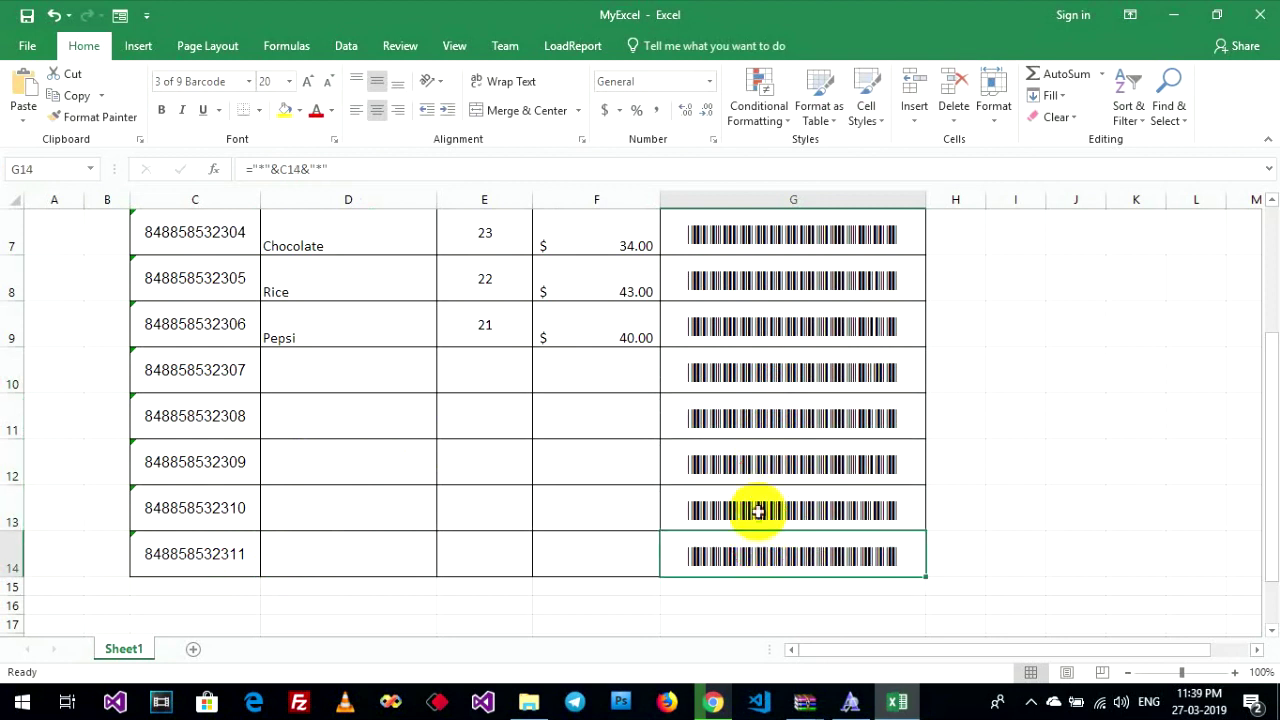
pyautogui.click(757, 511)
pyautogui.click(750, 464)
pyautogui.click(749, 415)
pyautogui.click(742, 370)
pyautogui.click(741, 410)
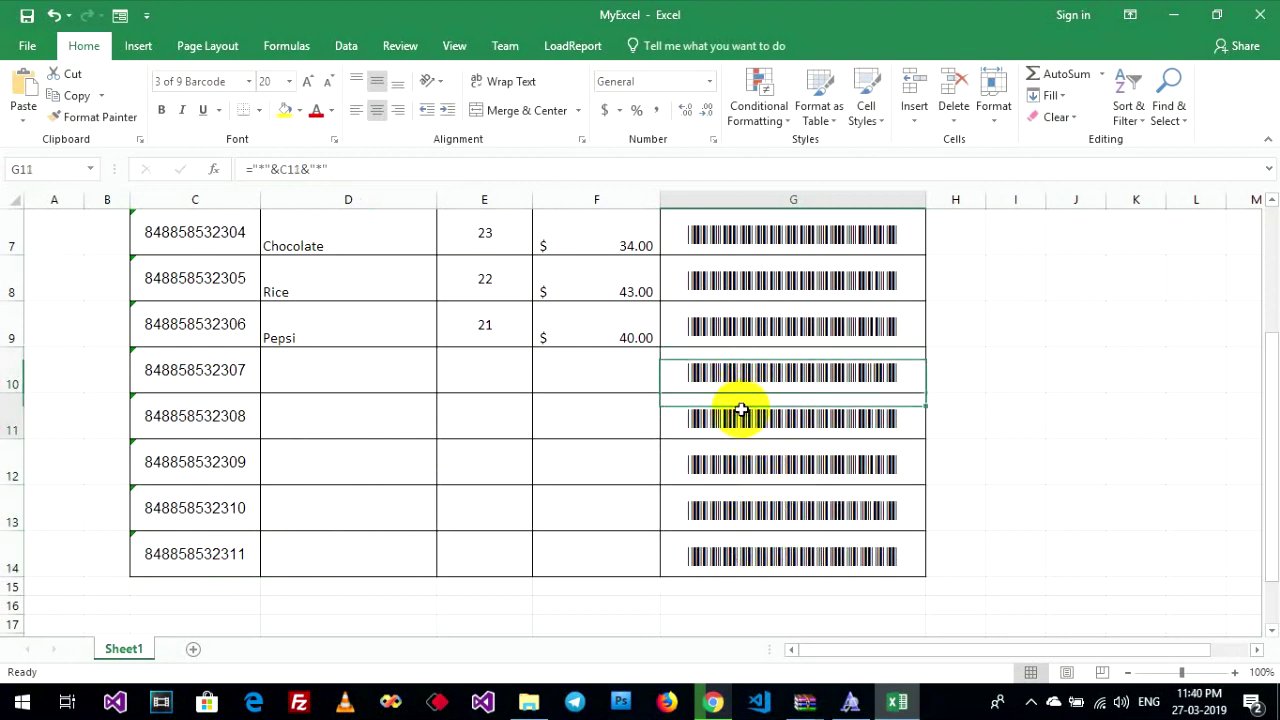
pyautogui.click(738, 450)
pyautogui.click(744, 507)
pyautogui.click(749, 551)
pyautogui.click(745, 498)
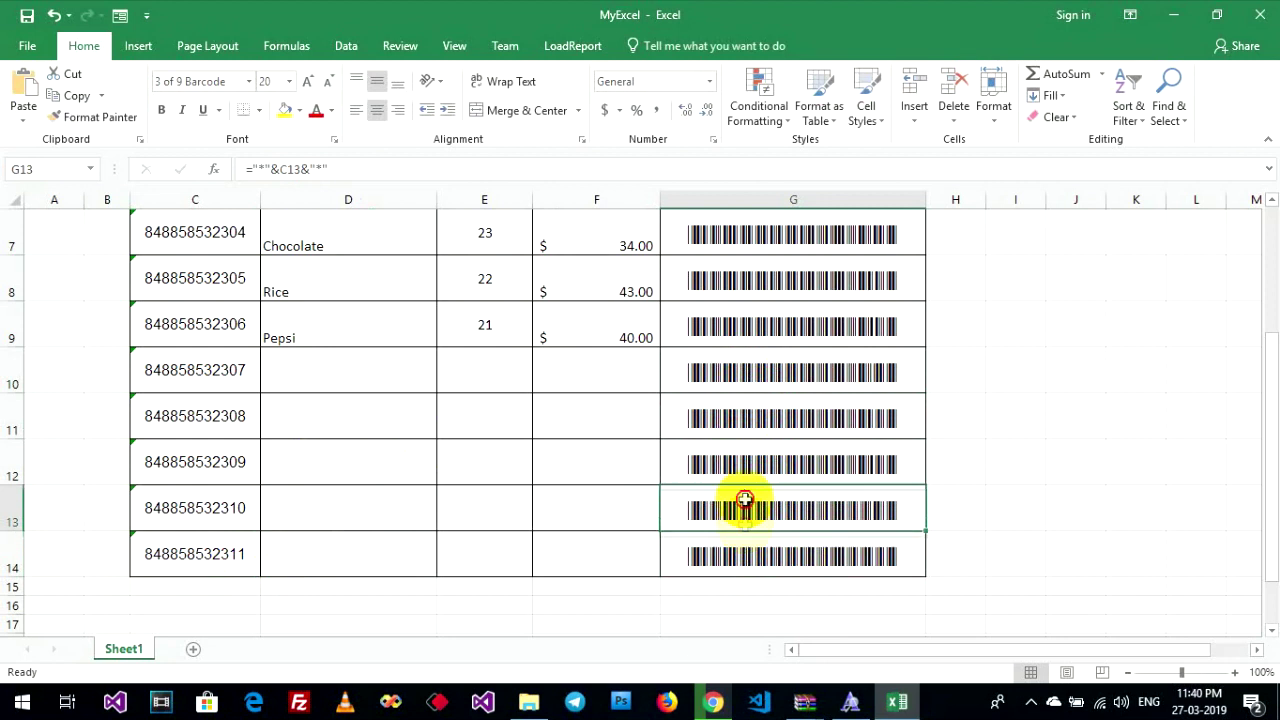
# Enter the product names Angkor Beer 3, BC, D, E and F in D10 through D14.
pyautogui.doubleClick(386, 383)
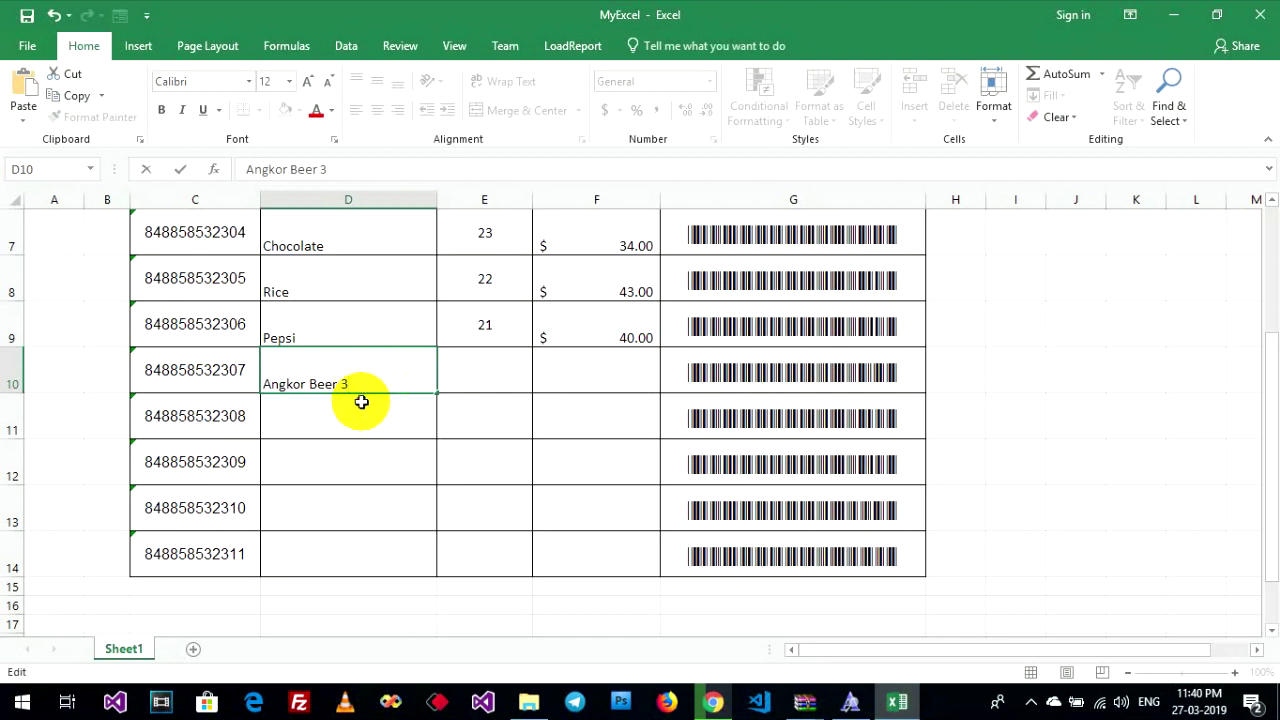
pyautogui.click(361, 403)
pyautogui.write('BC')
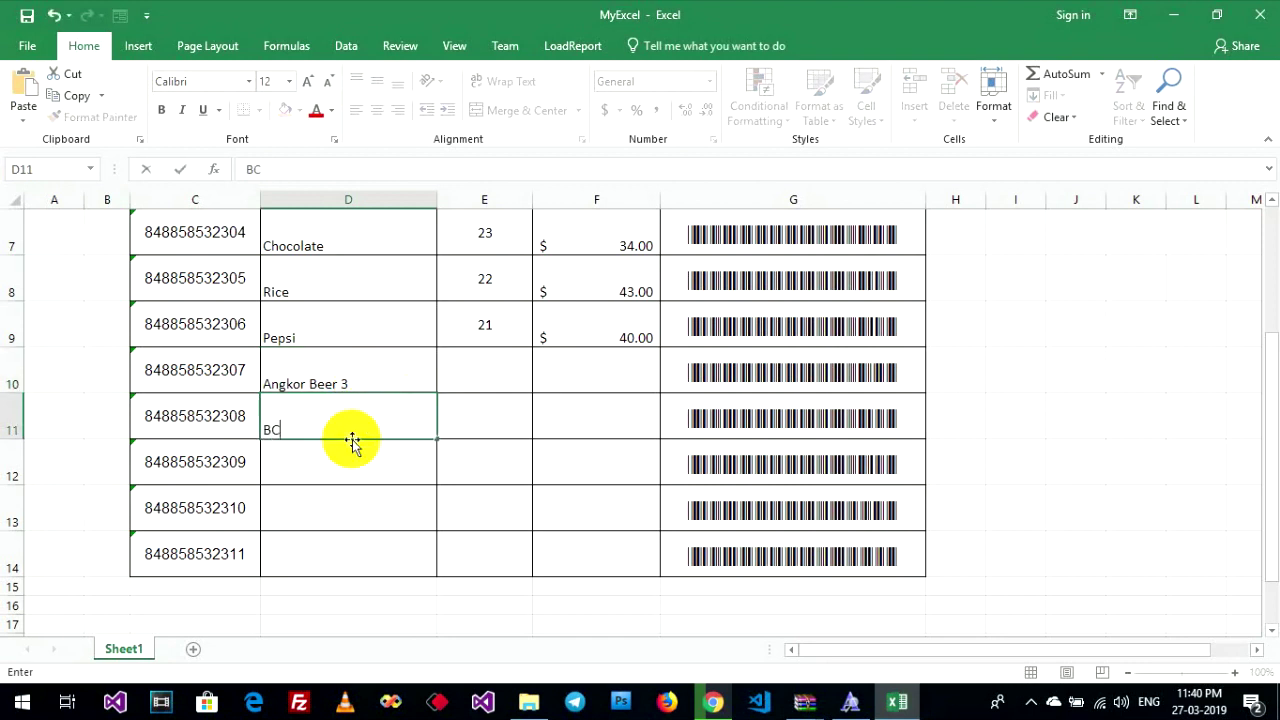
pyautogui.click(347, 470)
pyautogui.write('D')
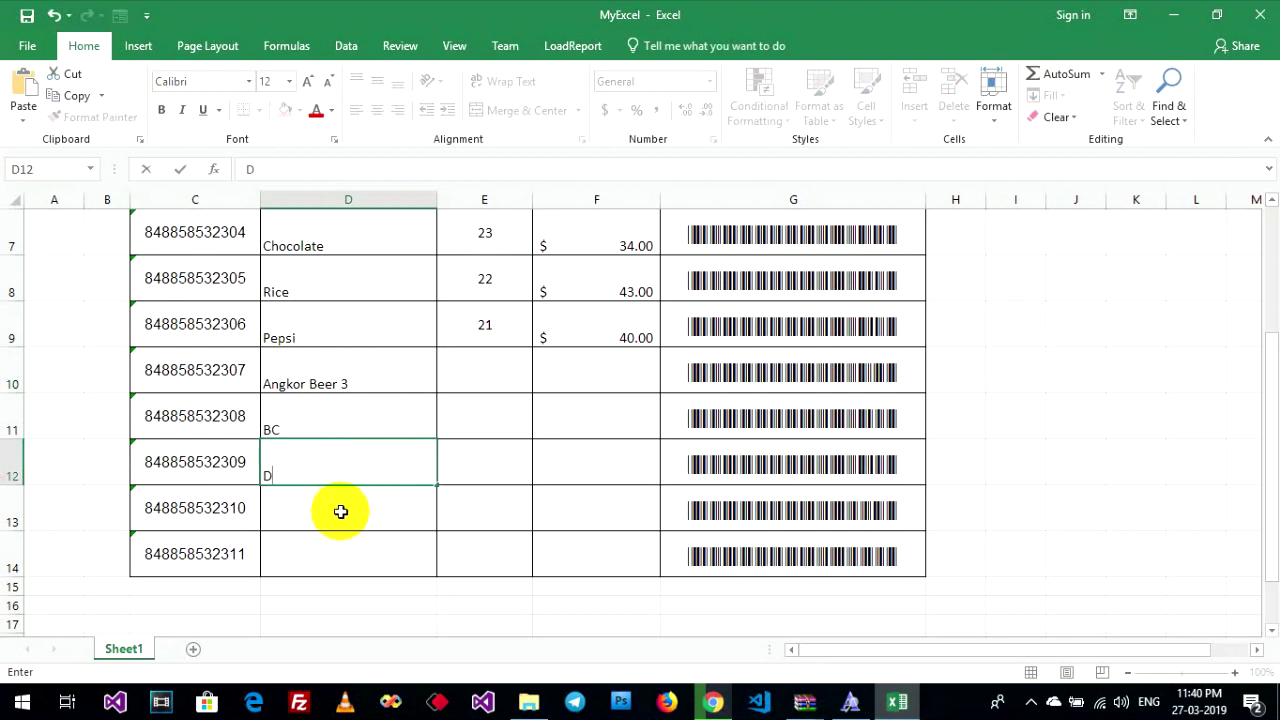
pyautogui.click(340, 511)
pyautogui.write('E')
pyautogui.click(336, 558)
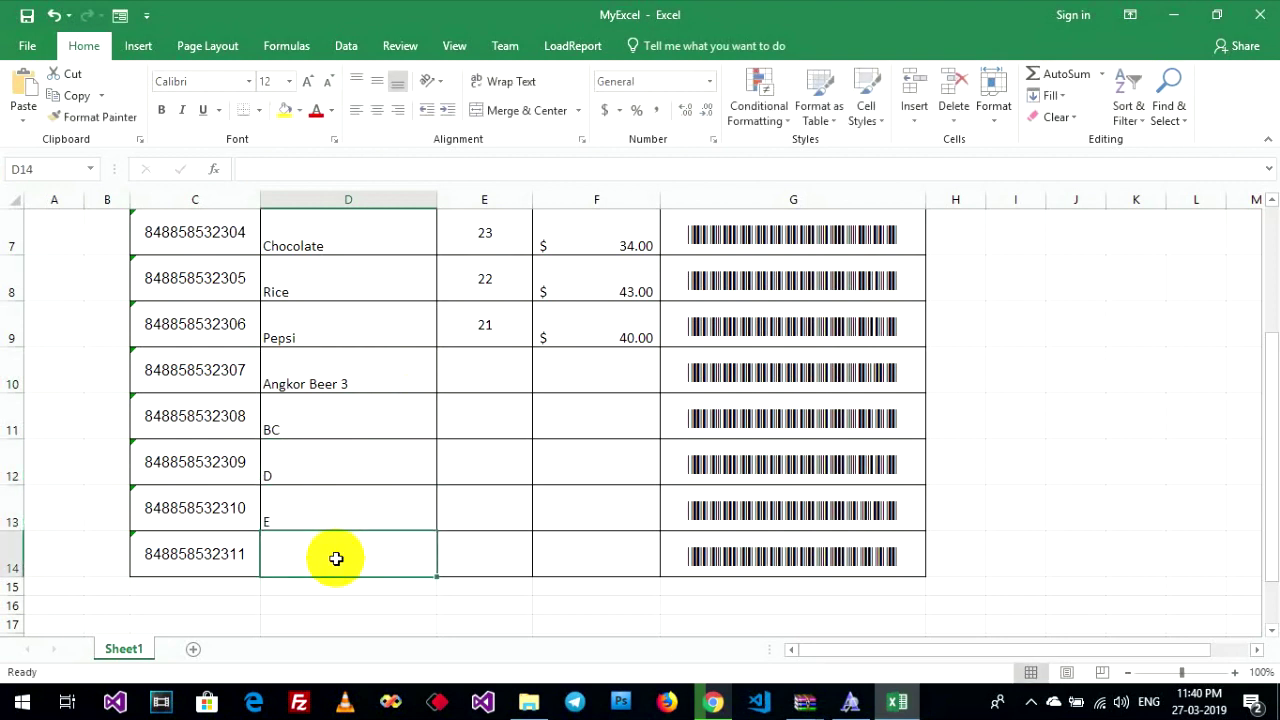
pyautogui.write('F')
# Enter the quantities 3, 2, 3, 4 and 3 for the new products in E10 through E14.
pyautogui.click(509, 360)
pyautogui.write('3')
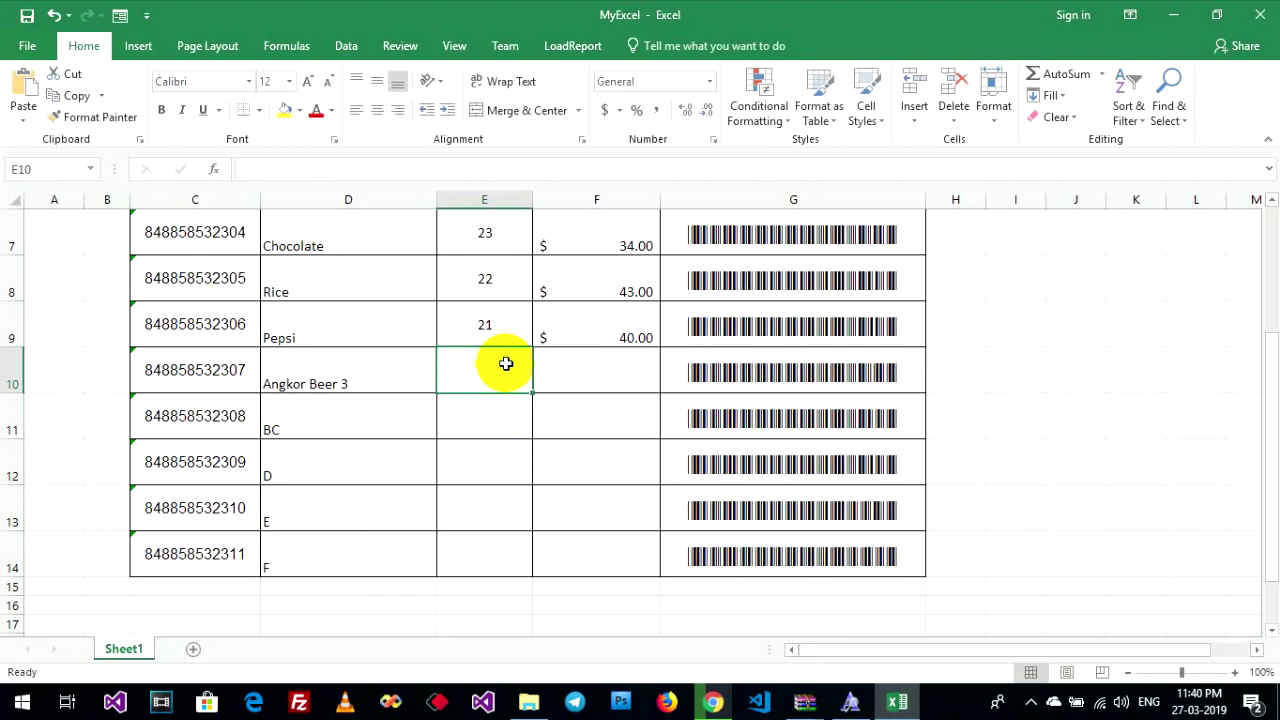
pyautogui.click(503, 425)
pyautogui.write('2')
pyautogui.click(491, 465)
pyautogui.write('3')
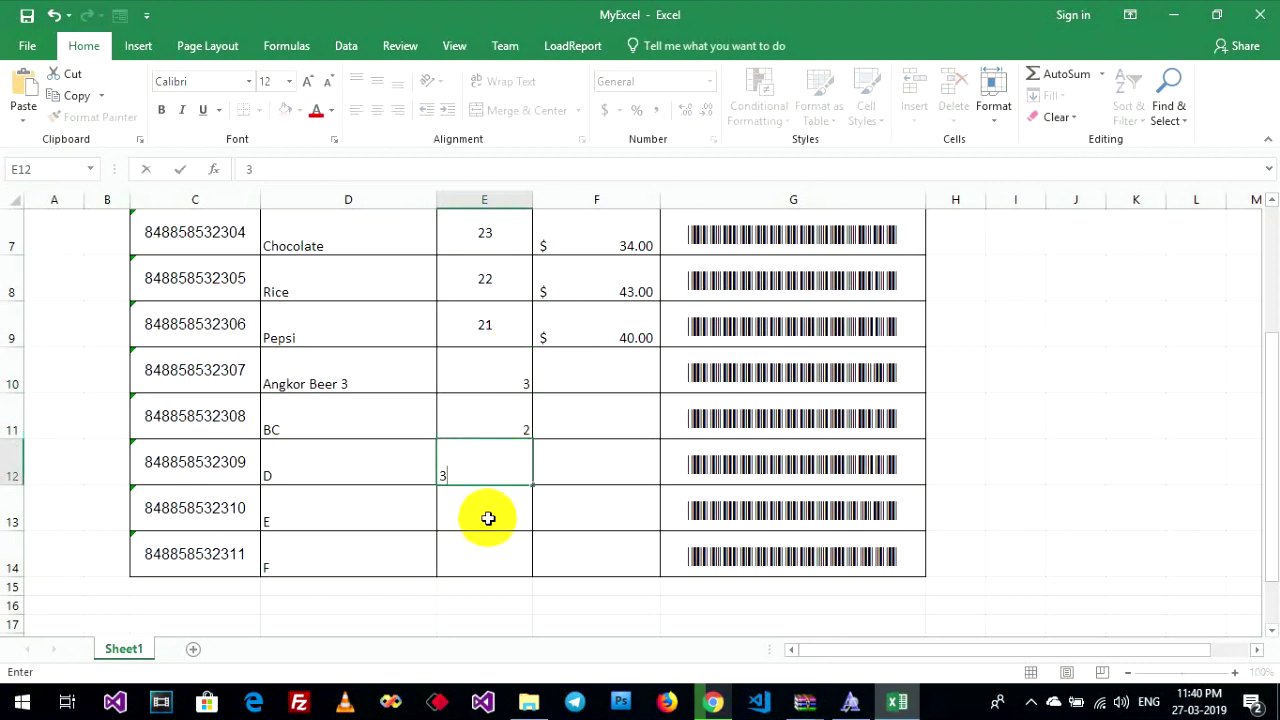
pyautogui.click(490, 518)
pyautogui.write('4')
pyautogui.click(494, 554)
pyautogui.write('3')
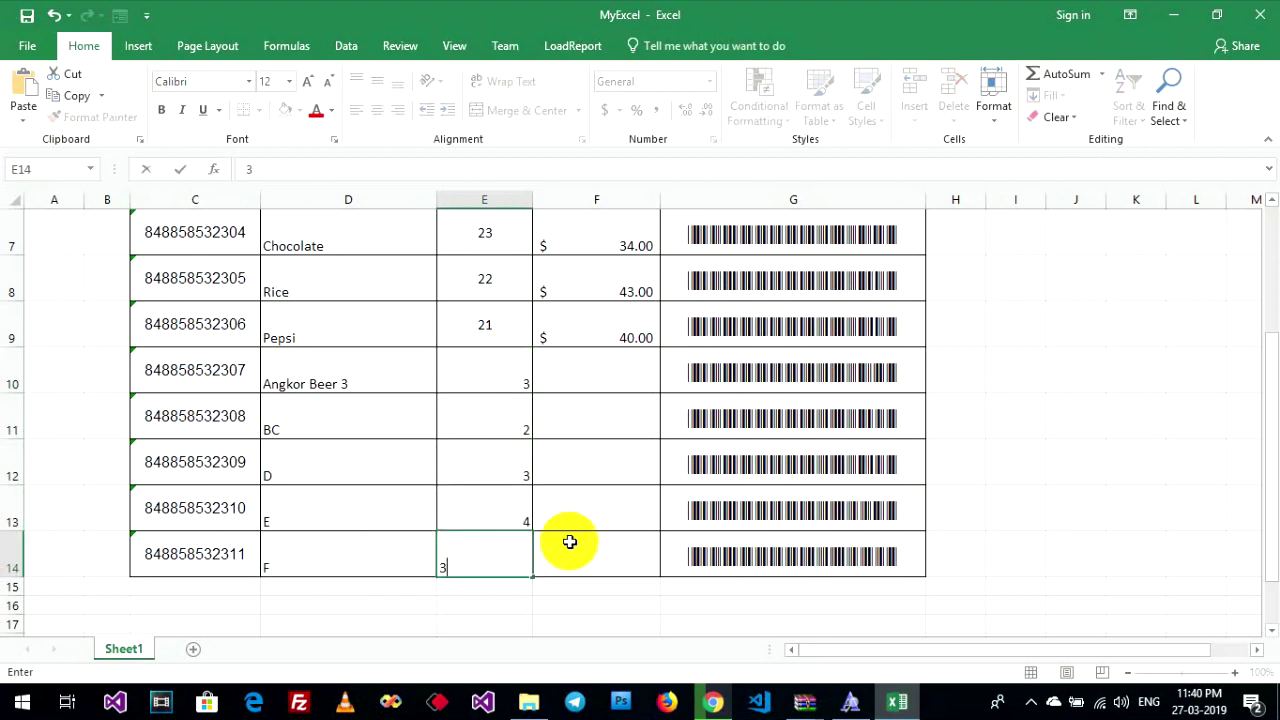
# Enter the totals 3, 2, 2, 1 and 1 for the new products in F10 through F14.
pyautogui.click(611, 372)
pyautogui.write('3')
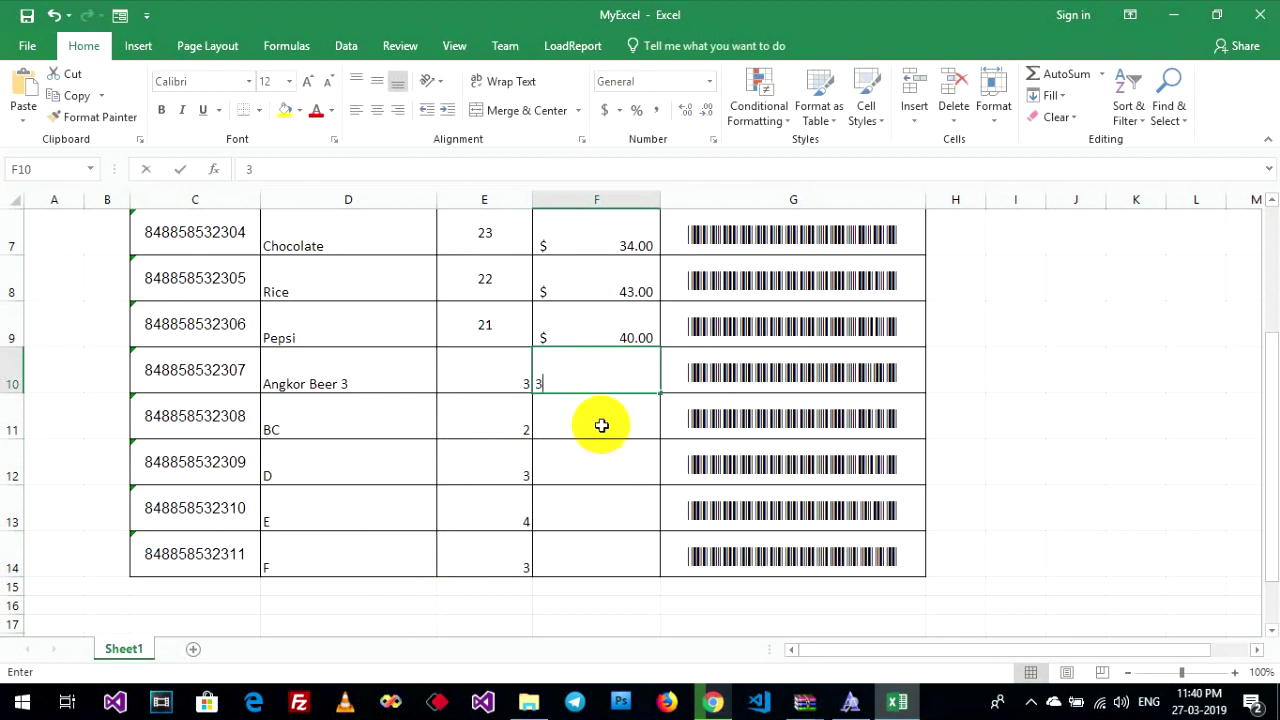
pyautogui.click(600, 423)
pyautogui.write('2')
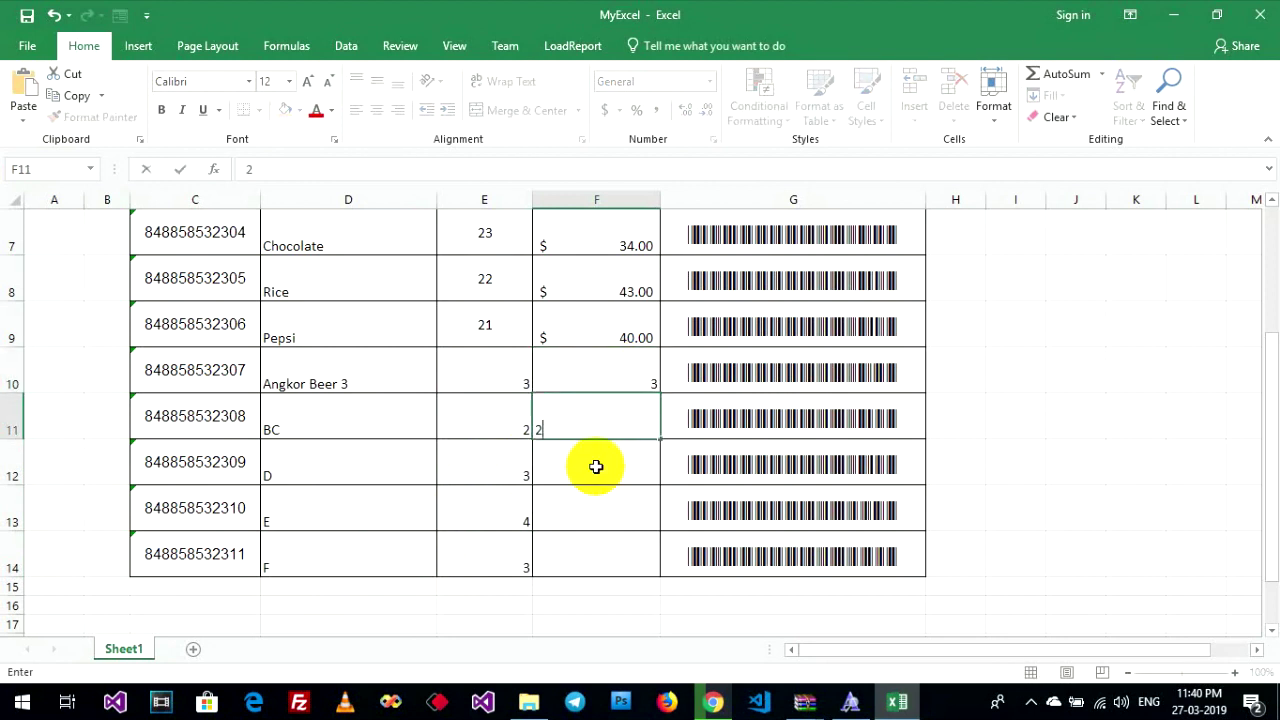
pyautogui.click(594, 466)
pyautogui.write('2')
pyautogui.click(595, 510)
pyautogui.write('1')
pyautogui.click(601, 557)
pyautogui.write('1')
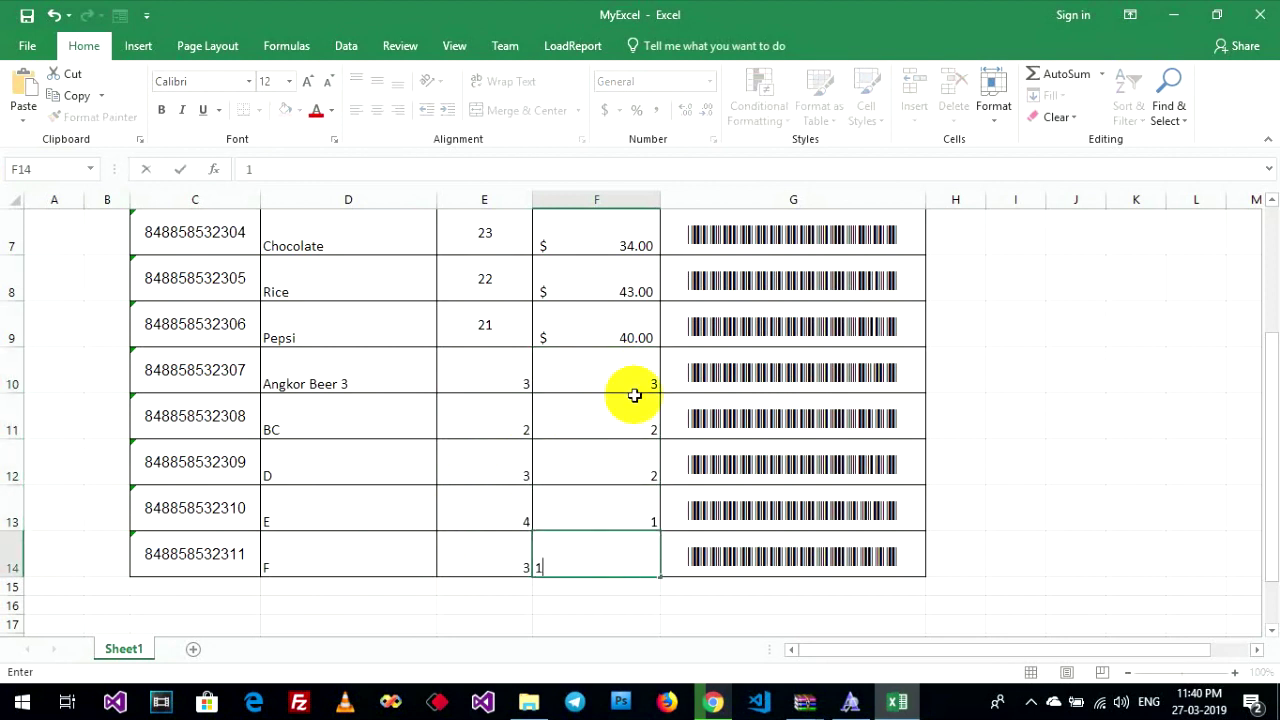
# Apply the dollar accounting number format to the new totals in F10:F14.
pyautogui.moveTo(629, 385); pyautogui.dragTo(606, 534)
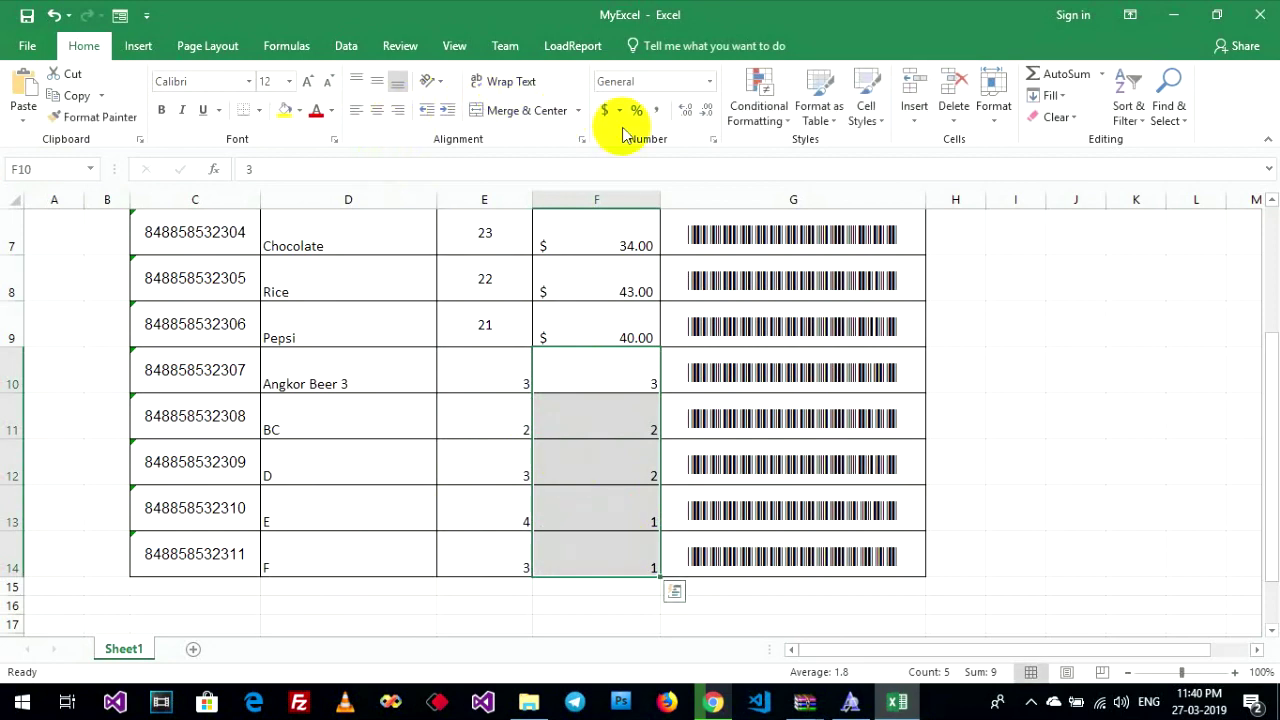
pyautogui.click(604, 110)
pyautogui.click(950, 495)
pyautogui.scroll(2, 867, 425)
pyautogui.scroll(-2, 867, 425)
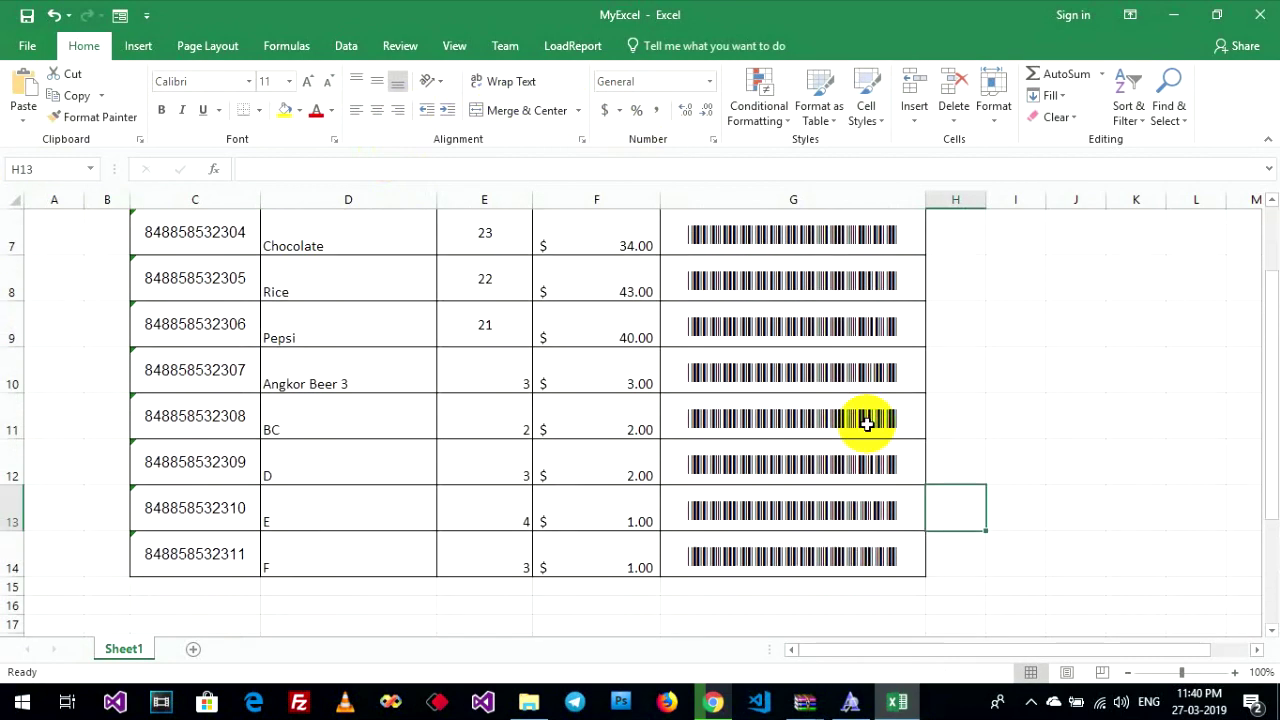
pyautogui.scroll(2, 866, 420)
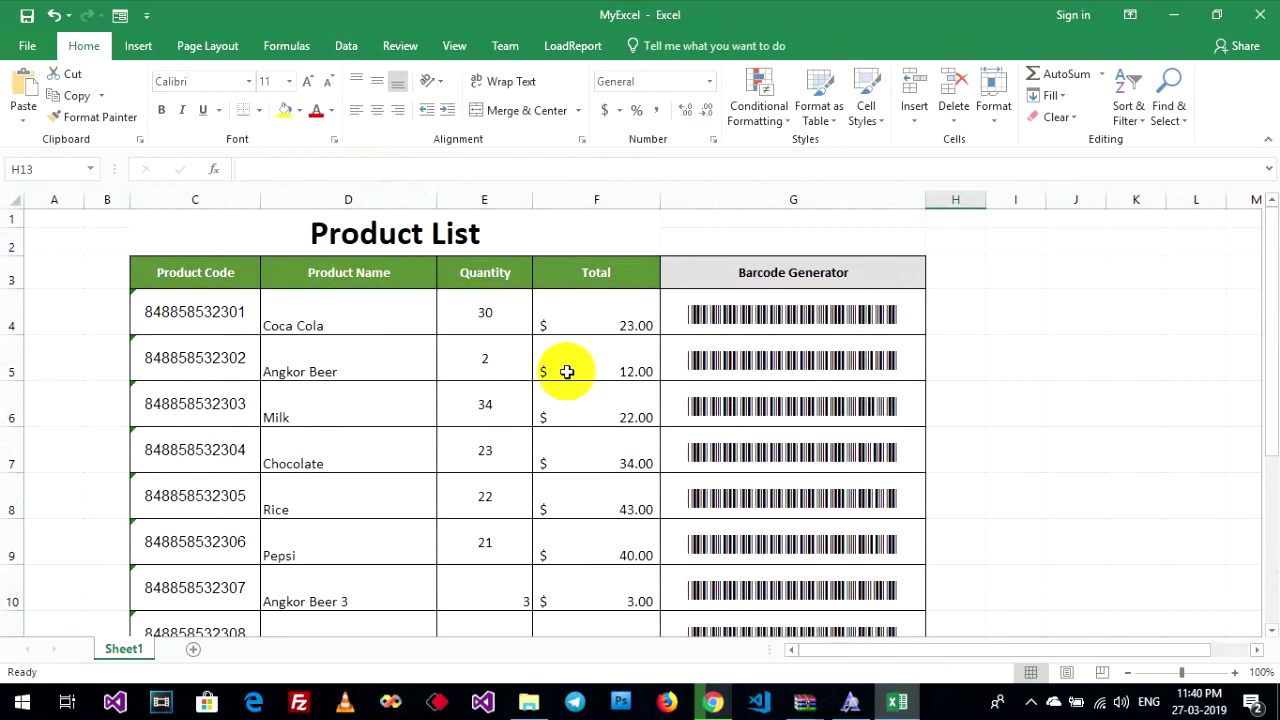
pyautogui.scroll(-2, 746, 336)
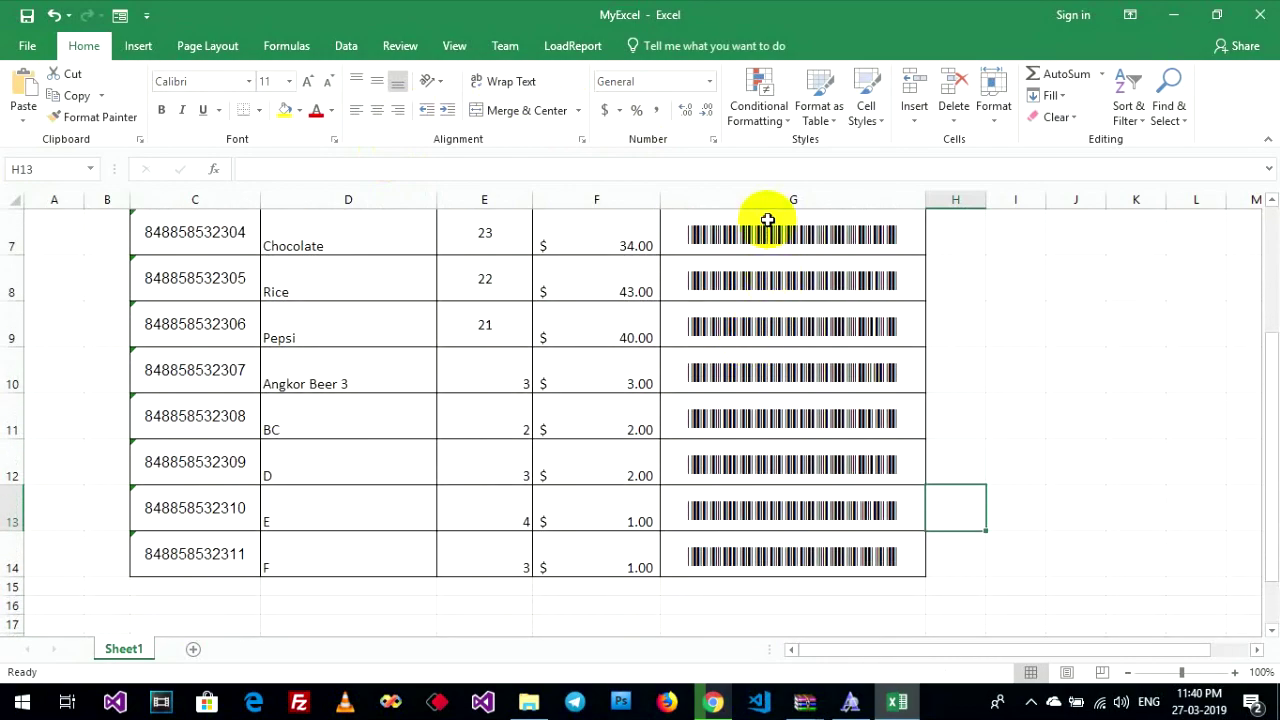
# Increase the font size of all barcodes in G4:G14 to 22.
pyautogui.click(800, 345)
pyautogui.scroll(2, 803, 350)
pyautogui.click(753, 306)
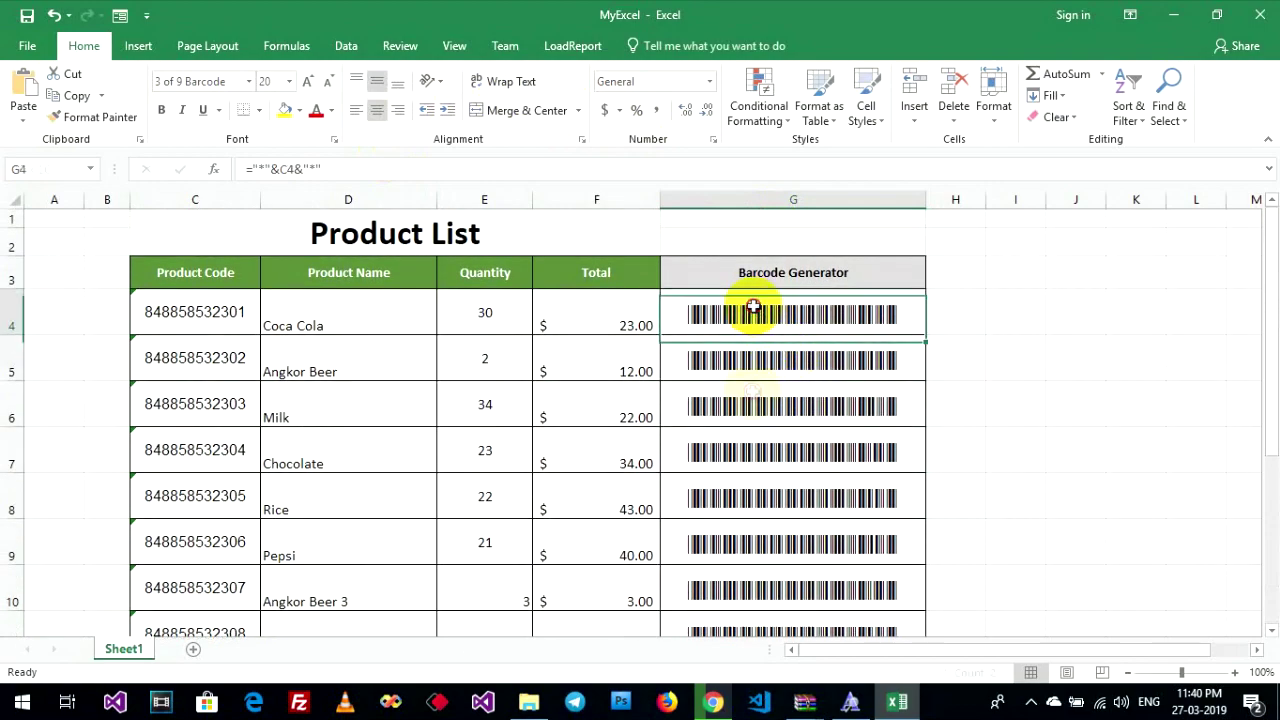
pyautogui.moveTo(753, 306); pyautogui.dragTo(771, 591)
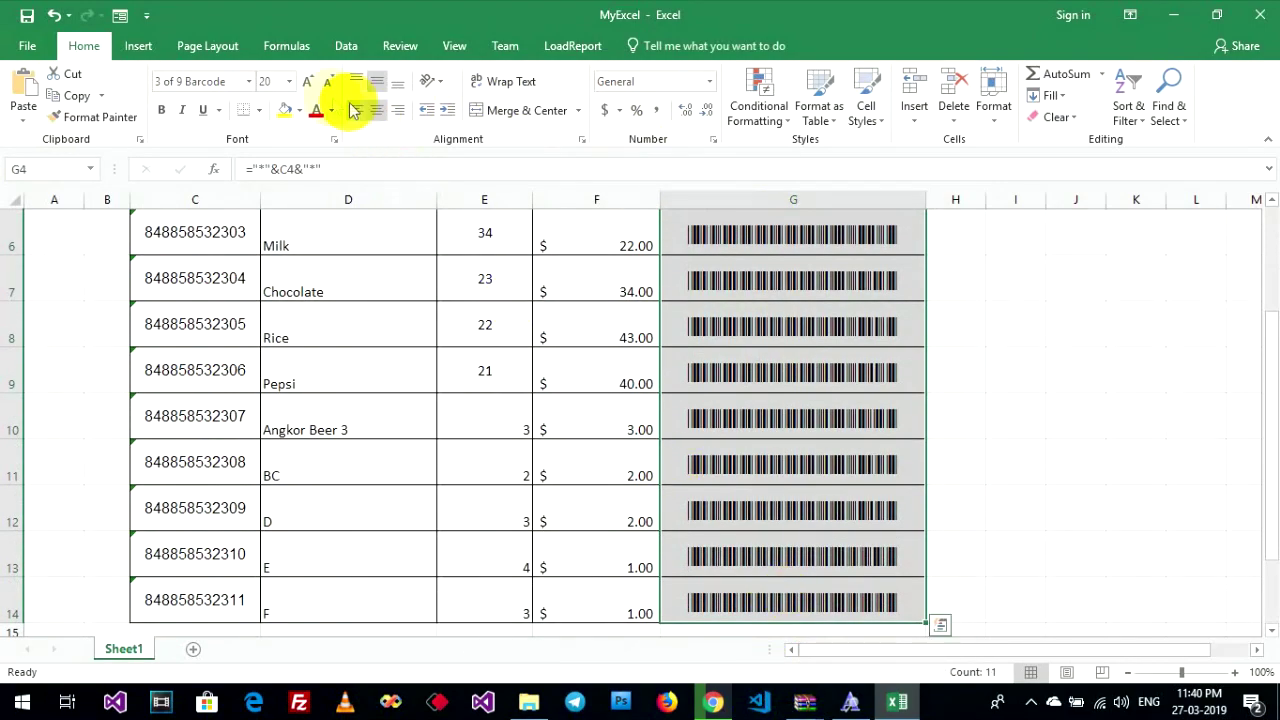
pyautogui.click(310, 90)
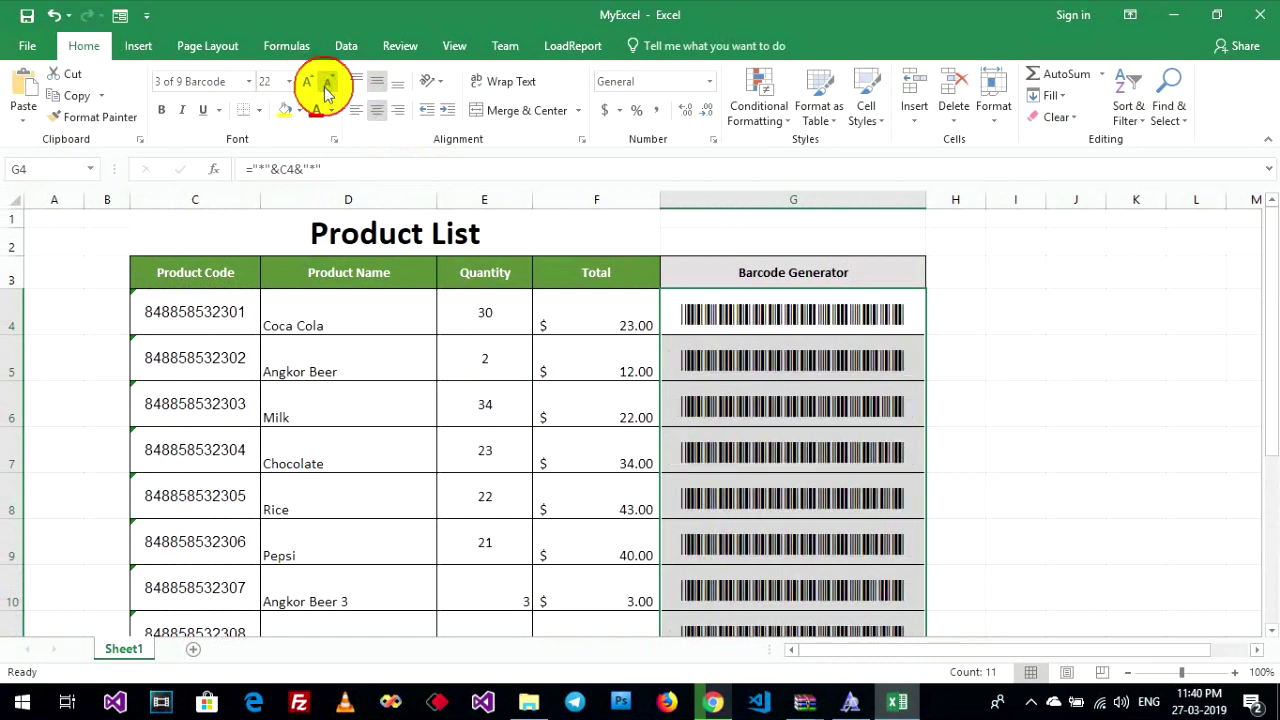
pyautogui.click(1044, 497)
pyautogui.scroll(-2, 1044, 497)
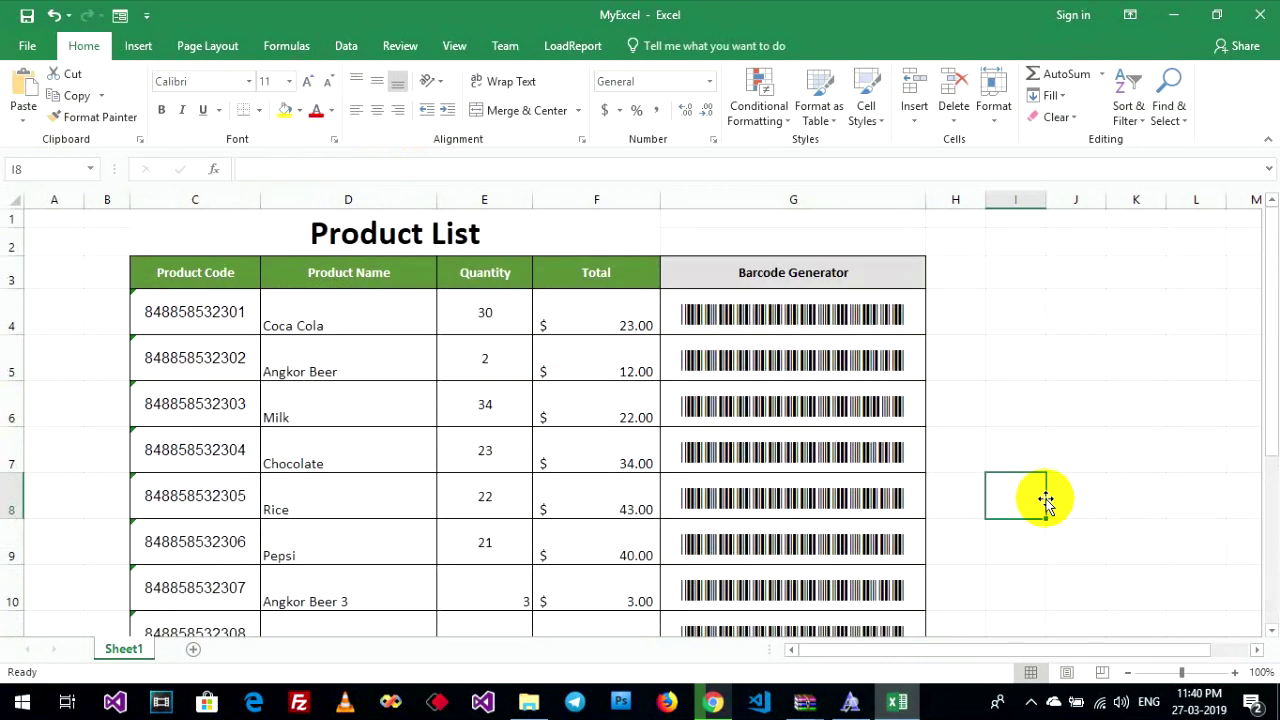
pyautogui.scroll(1, 1044, 500)
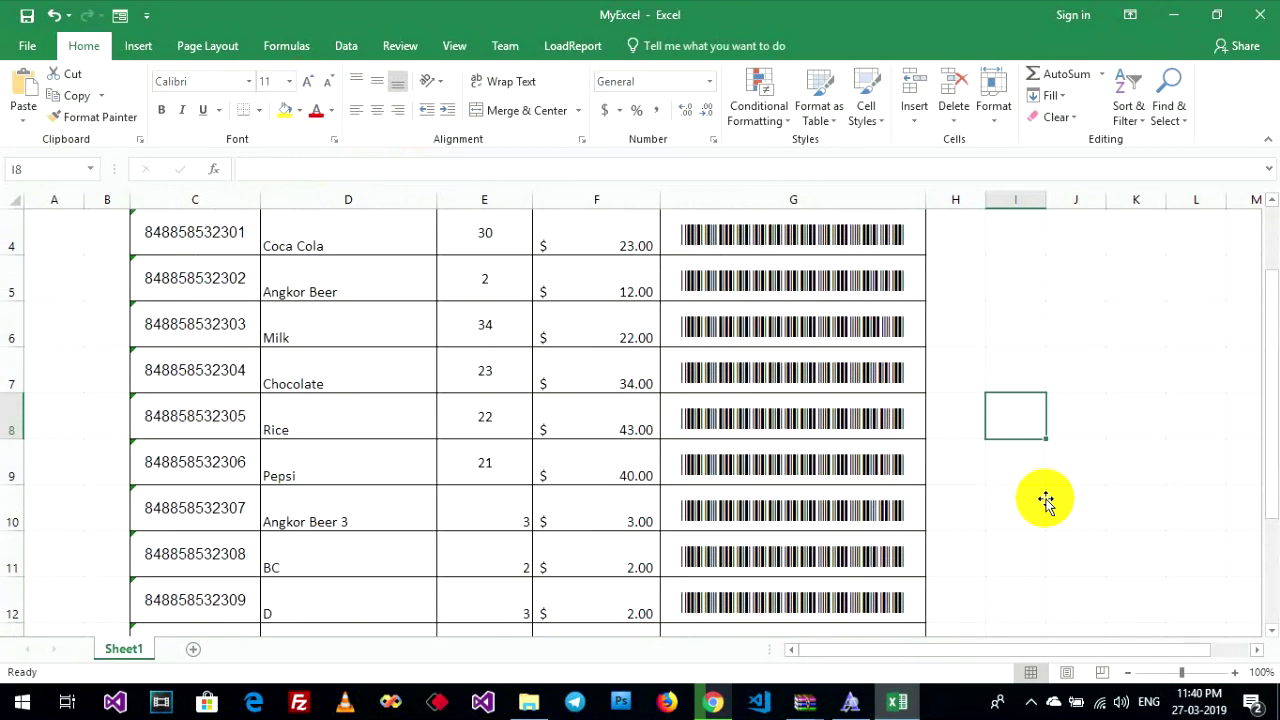